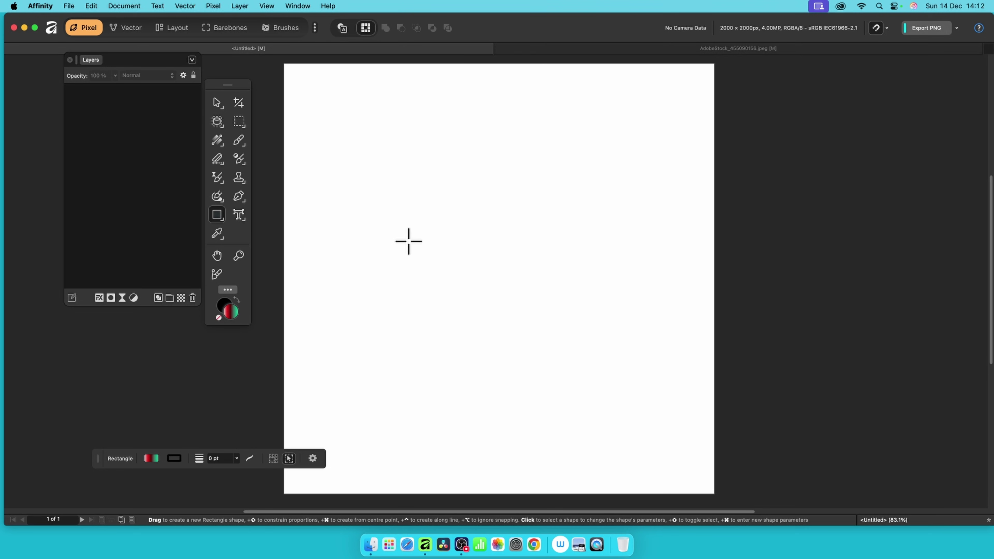
- Draw a wide, thin gradient-filled rectangle across the middle of the canvas and open the Glitch distort filter on it
drag(348, 235, 634, 266)
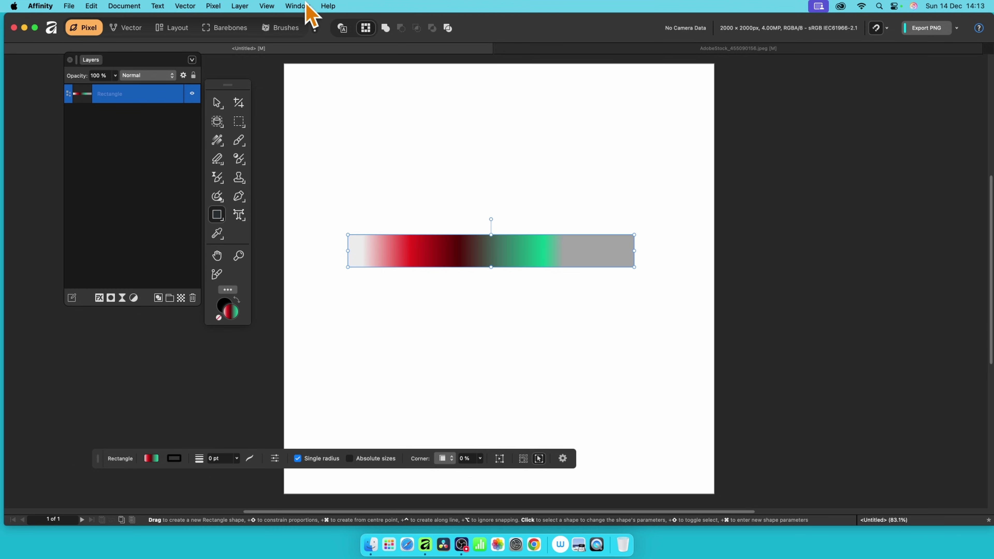
click(213, 6)
mouse_move(218, 23)
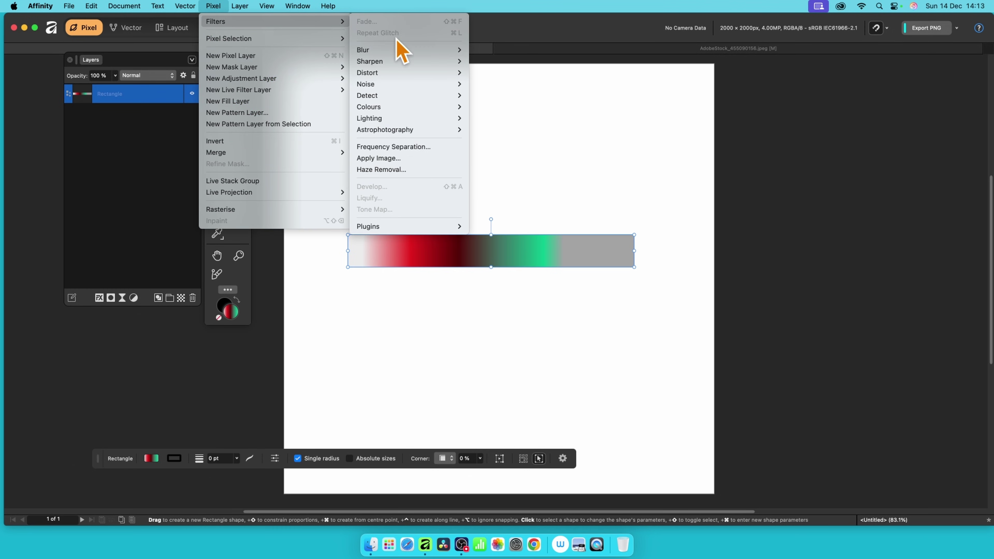
mouse_move(392, 73)
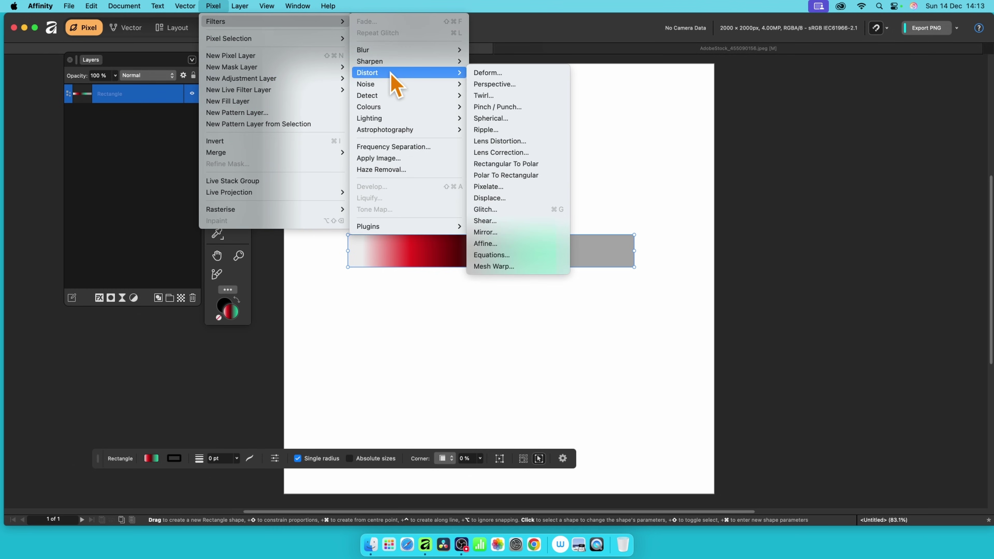
click(511, 211)
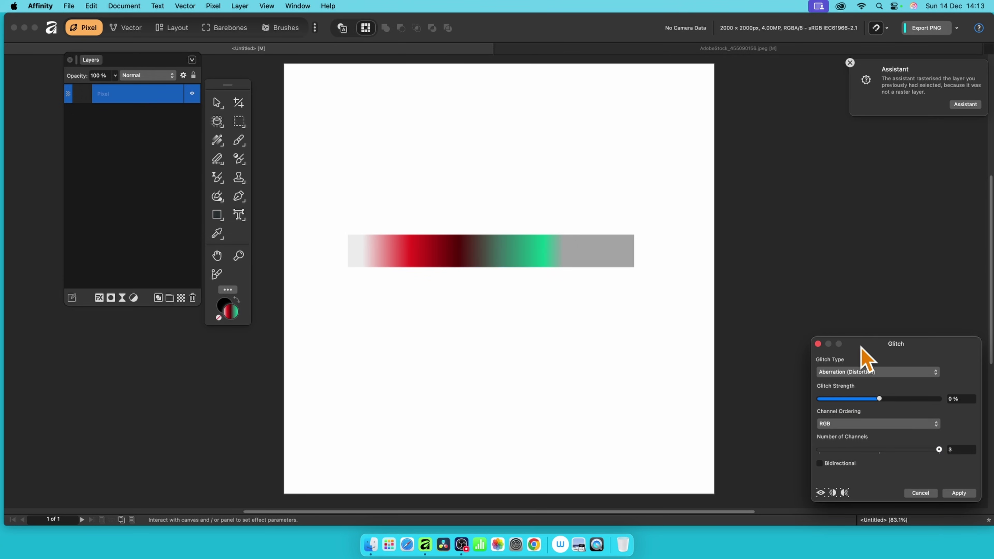
- Set the glitch type to Waves and the glitch strength to 100 %
drag(846, 354, 611, 121)
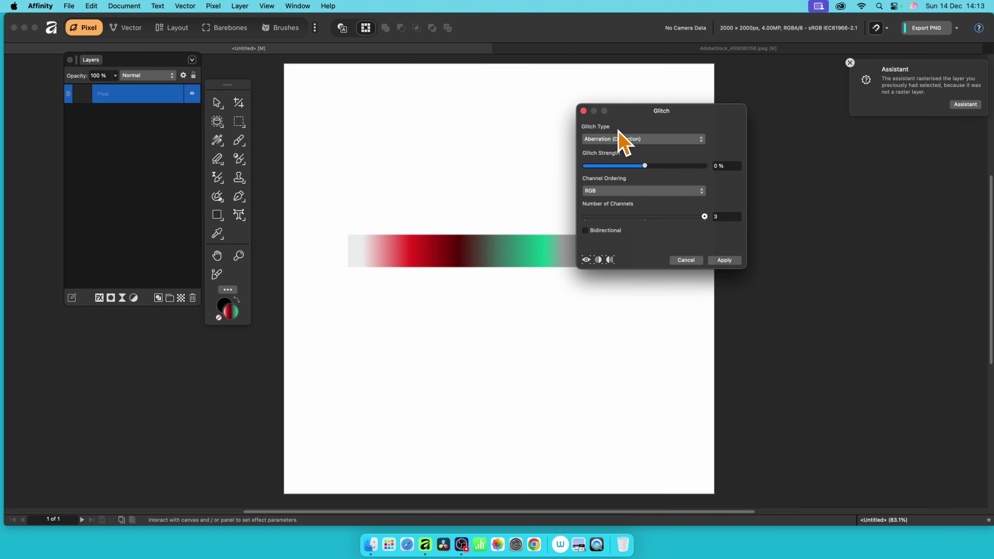
click(609, 141)
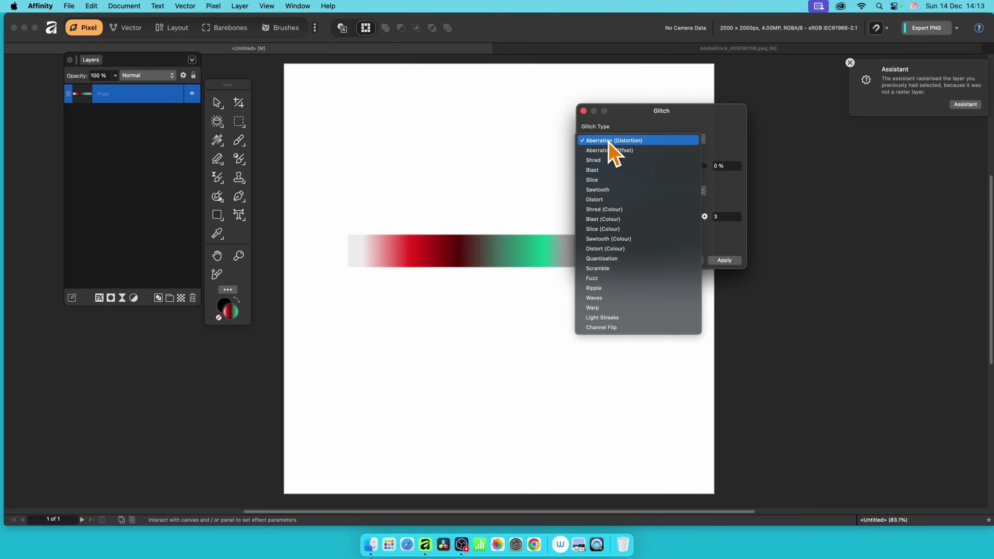
click(621, 299)
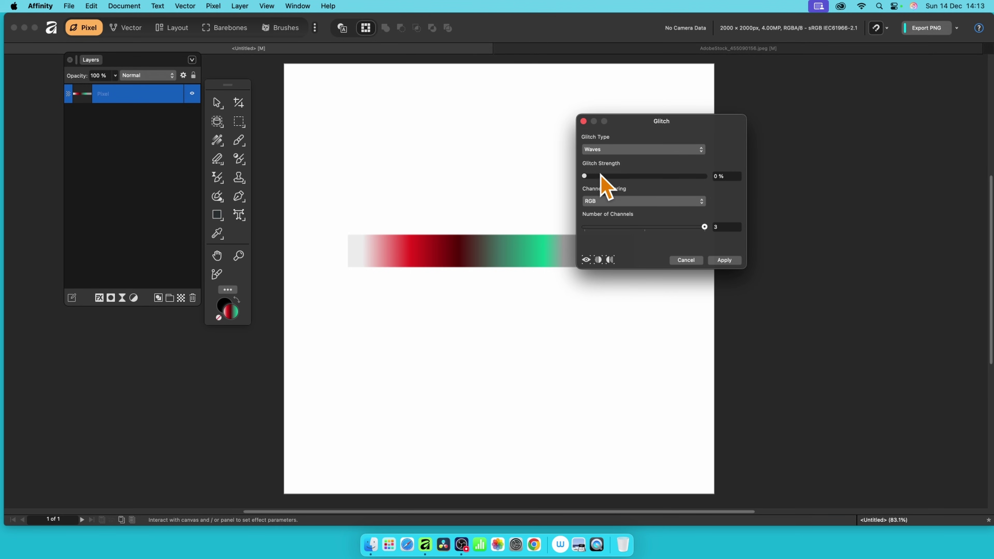
drag(607, 176, 725, 180)
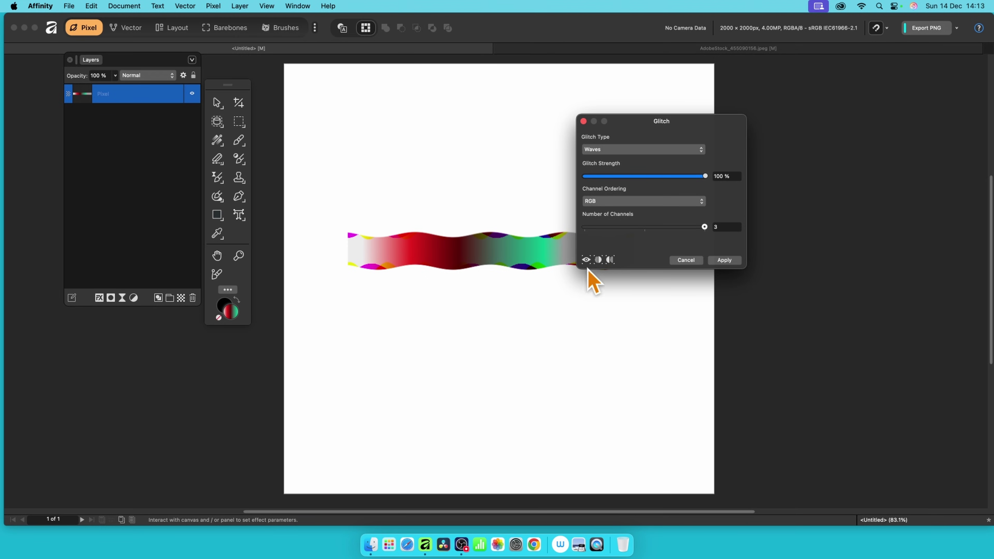
- Try the BRG and RBG channel orderings and a single channel on the glitch, returning to RGB and 3 channels
click(608, 206)
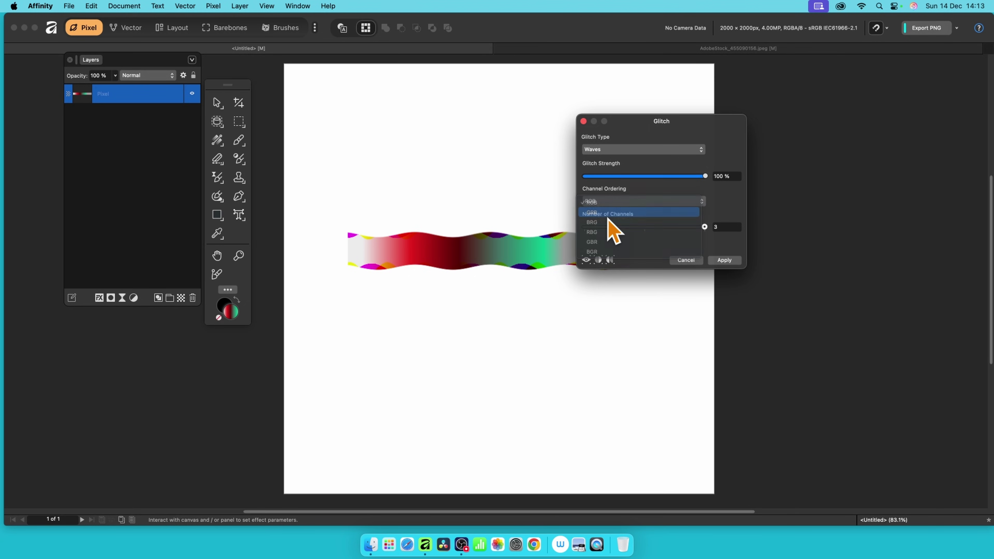
click(610, 223)
click(608, 205)
click(606, 211)
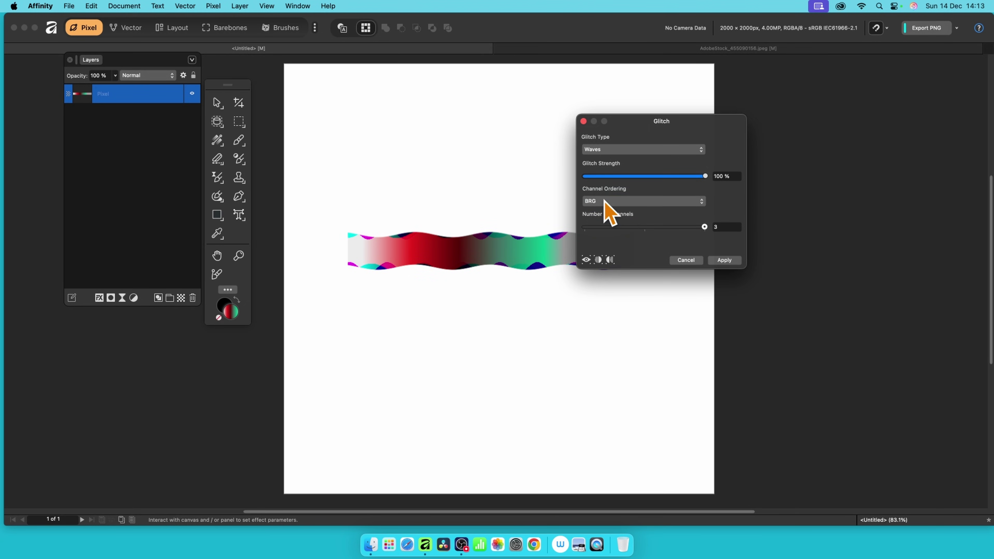
click(605, 204)
click(605, 217)
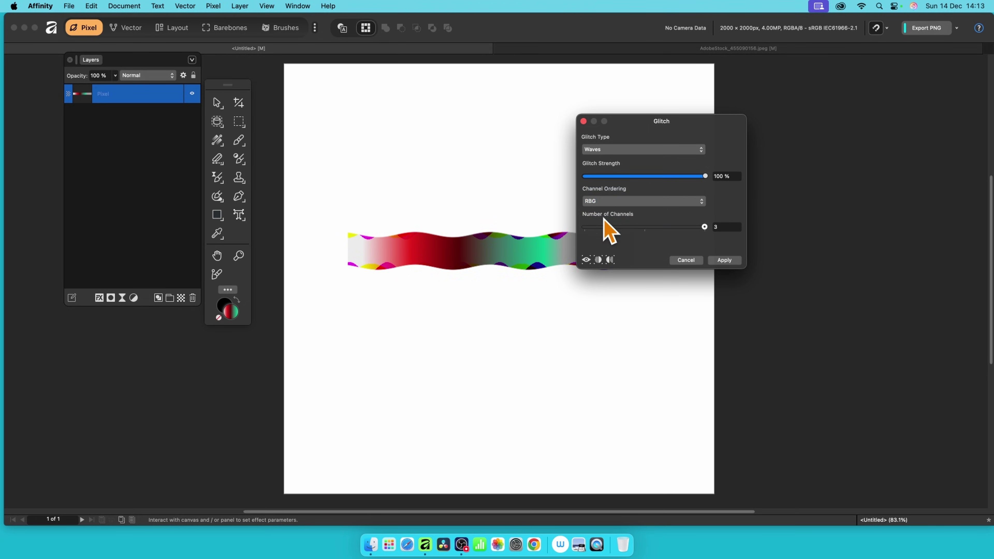
click(618, 200)
click(616, 173)
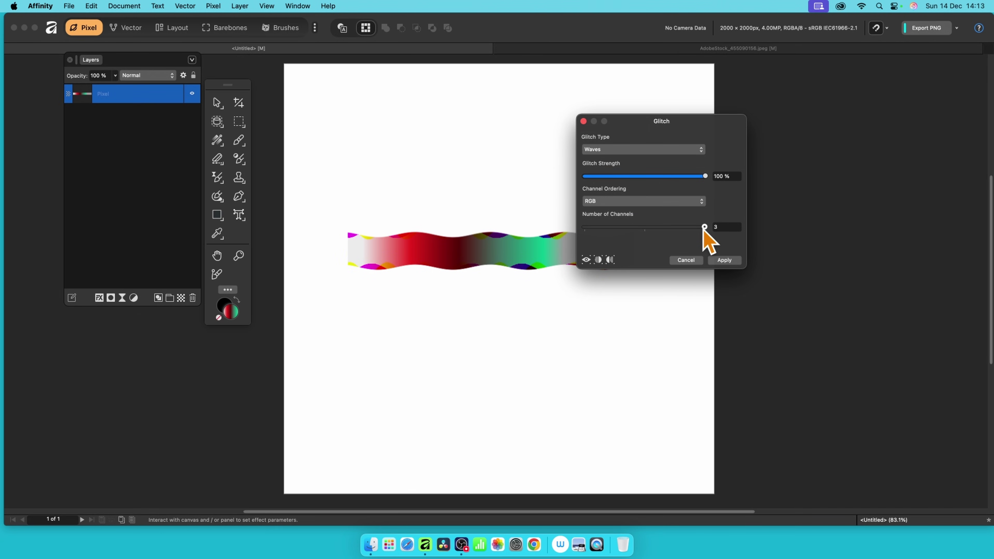
click(584, 228)
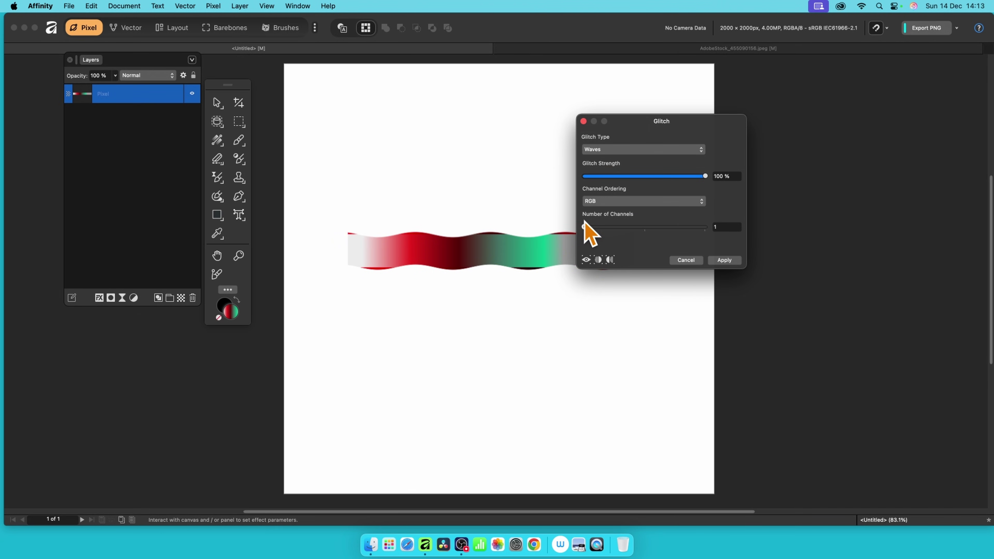
drag(584, 227, 739, 228)
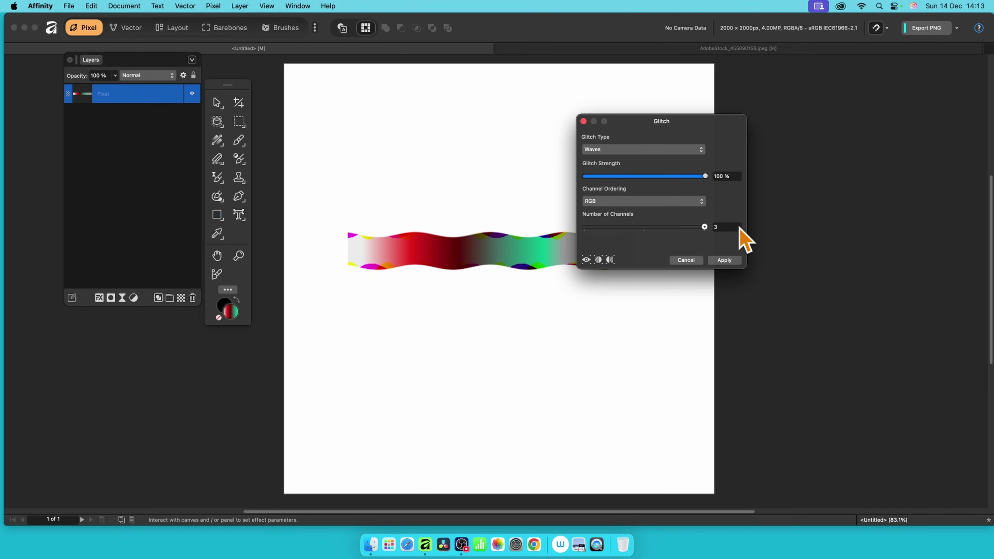
- Apply the Waves glitch to the rectangle and repeat the filter many times until the strip forms tall, deep waves
click(724, 260)
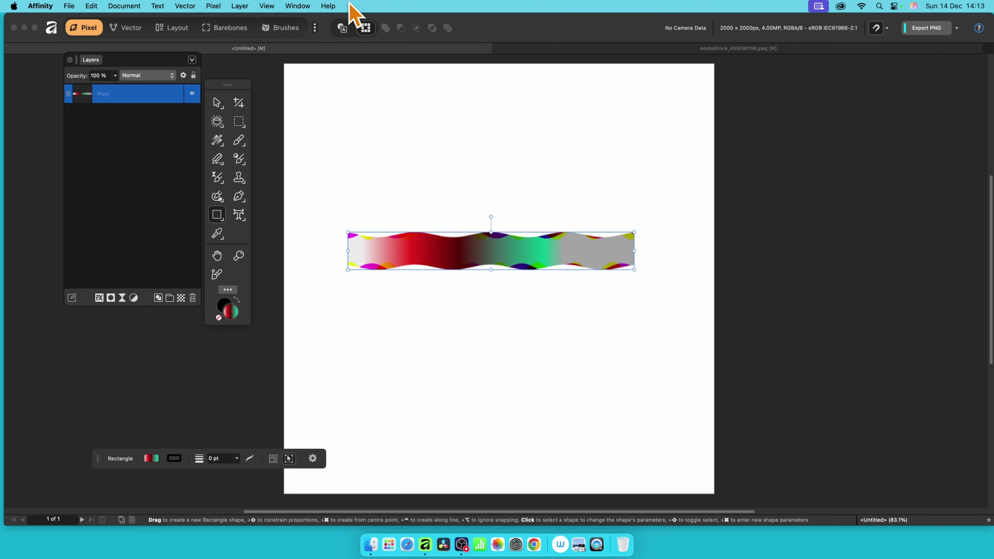
click(218, 6)
mouse_move(231, 23)
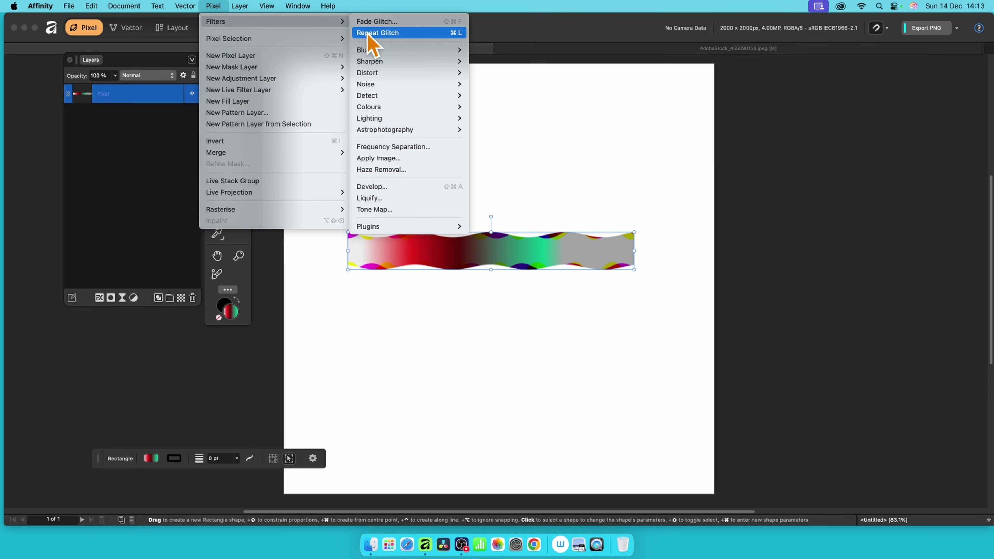
click(461, 36)
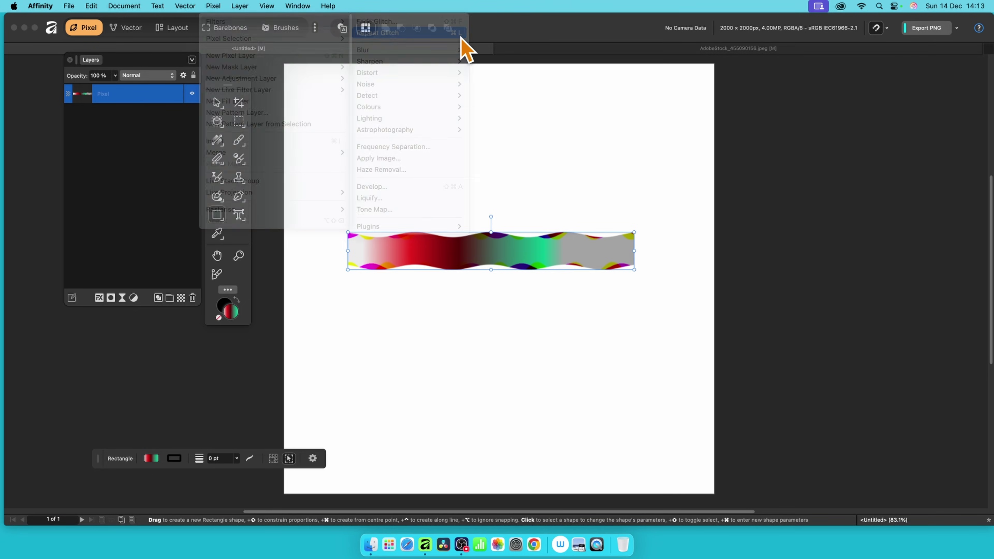
key(super+f)
key(super+f)
key(super+f)
key(super+f)
key(super+f)
key(super+f)
key(super+f)
key(super+f)
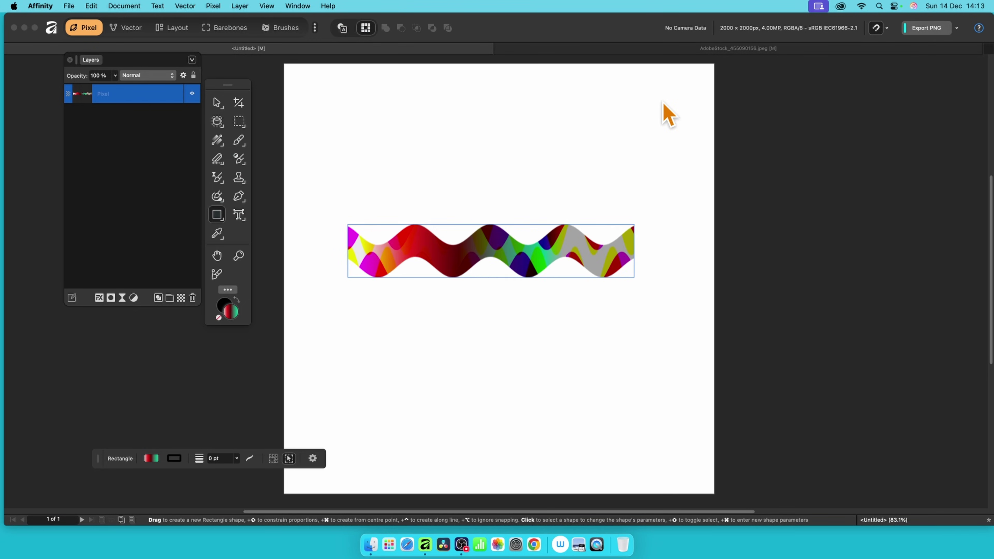
key(super+f)
key(super+f)
key(super+f)
key(super+f)
key(super+f)
key(super+f)
key(super+f)
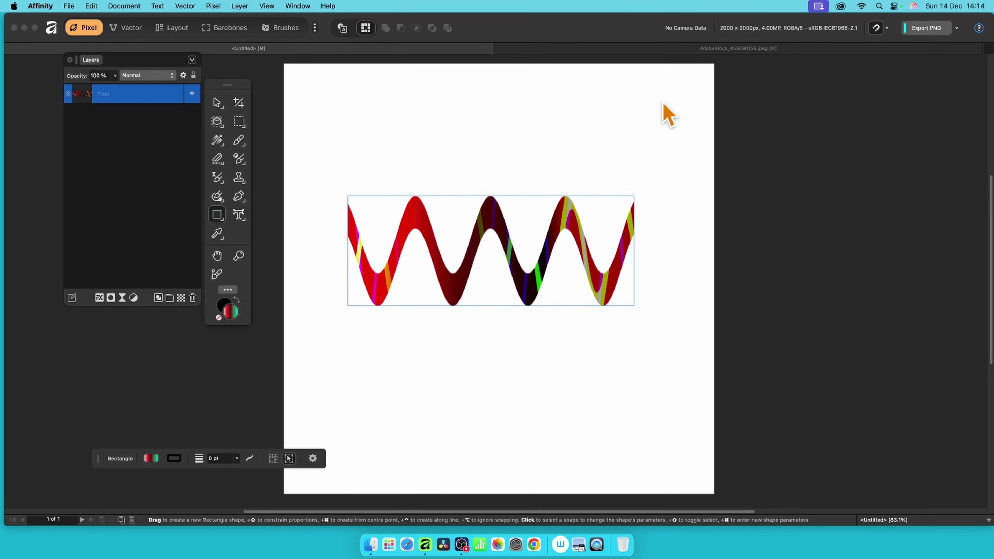
key(super+f)
key(super+f)
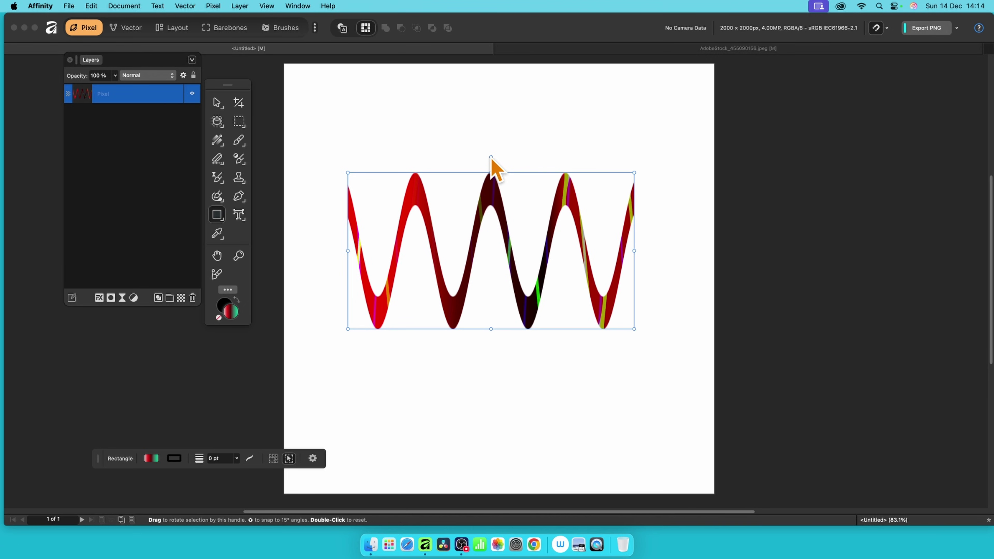
- Rotate the wavy strip a quarter turn clockwise and rasterise its layer
drag(490, 157, 592, 252)
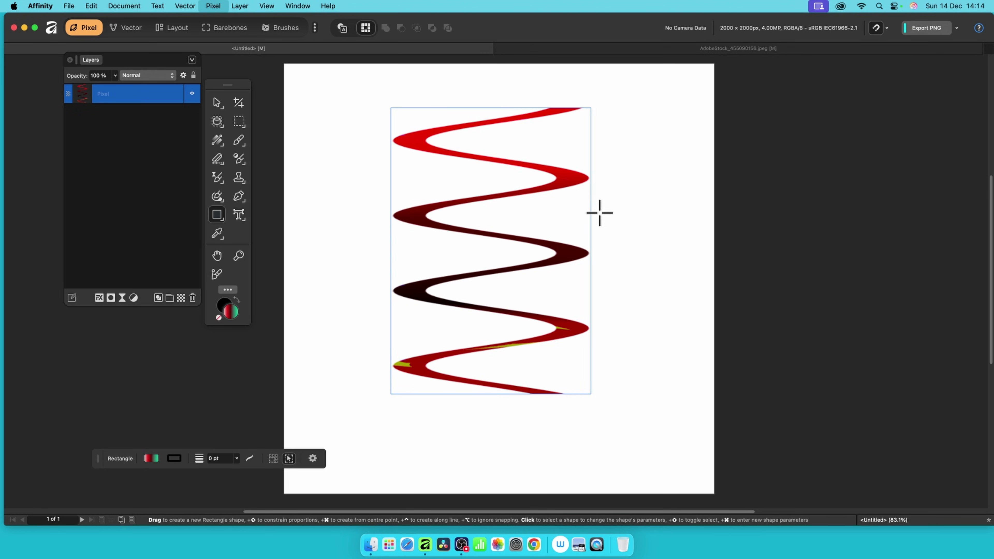
key(super)
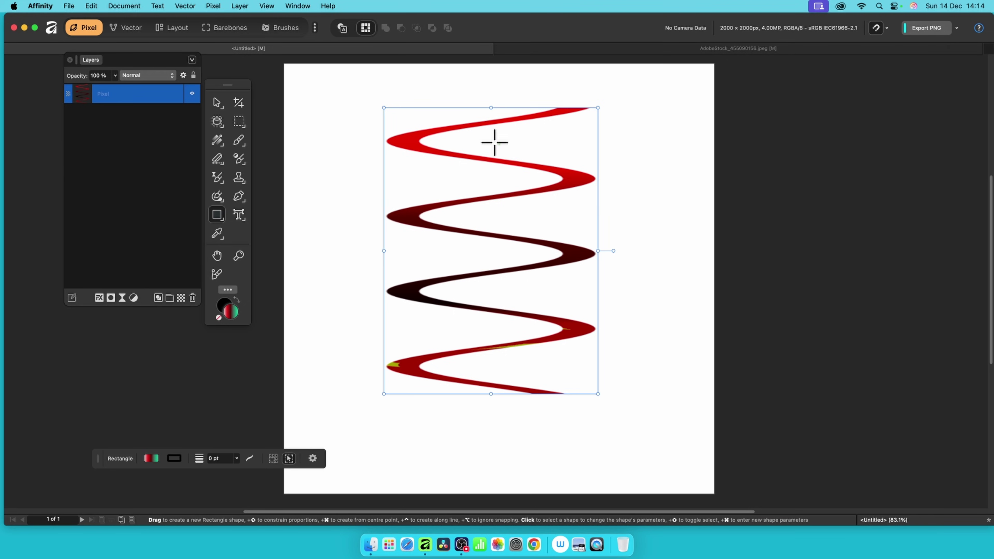
right_click(504, 123)
scroll(566, 391, down, 2)
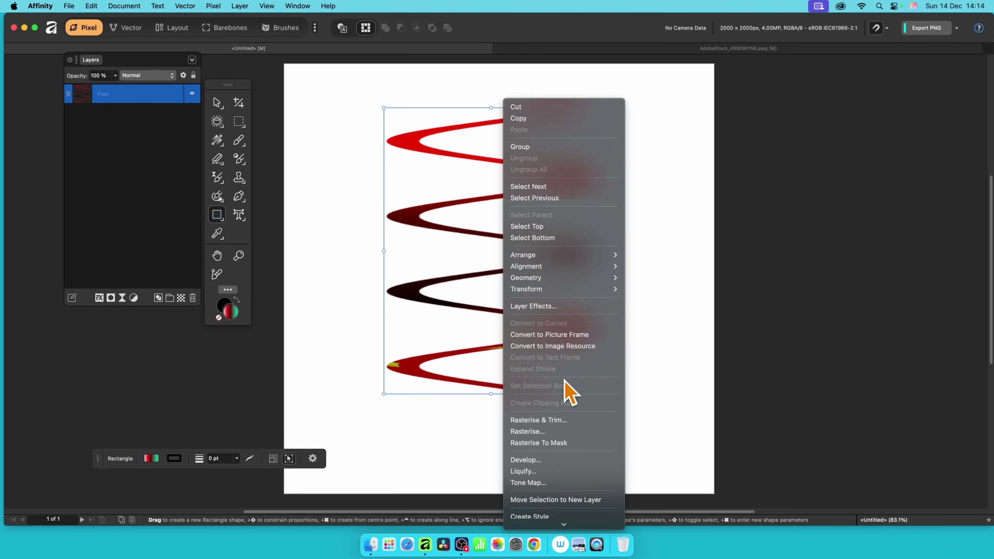
click(544, 430)
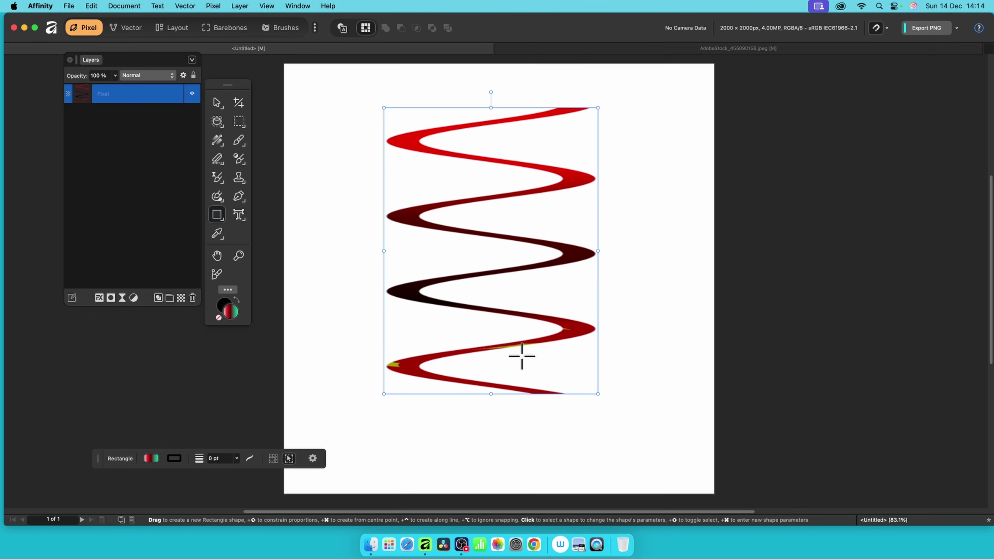
- Repeat the Glitch filter many times on the rasterised vertical strip to add waves across its existing curves
key(super+f)
key(super+f)
key(super+f)
key(super+f)
key(super+f)
key(super+f)
key(super+f)
key(super+f)
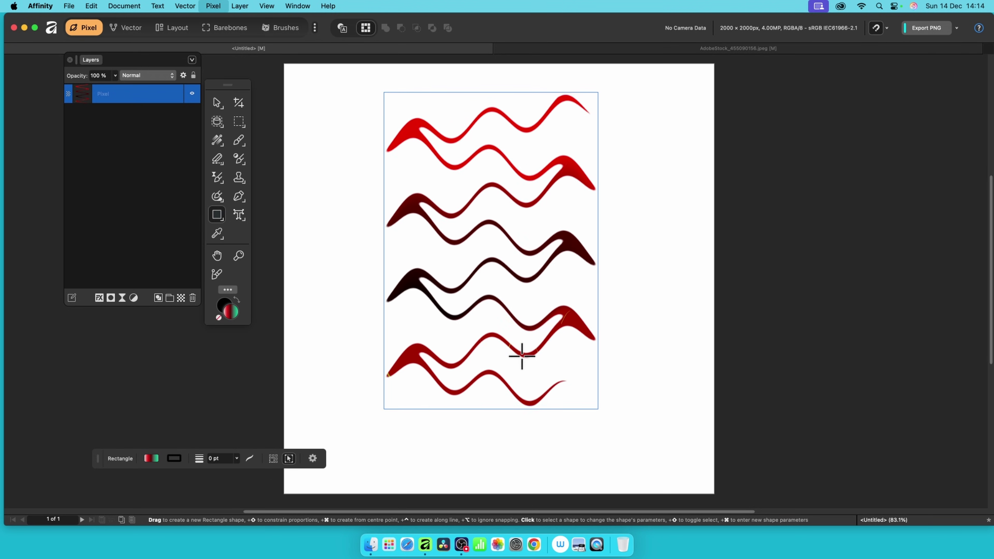
key(super+f)
key(super+f)
key(super+f)
key(super+f)
key(super+f)
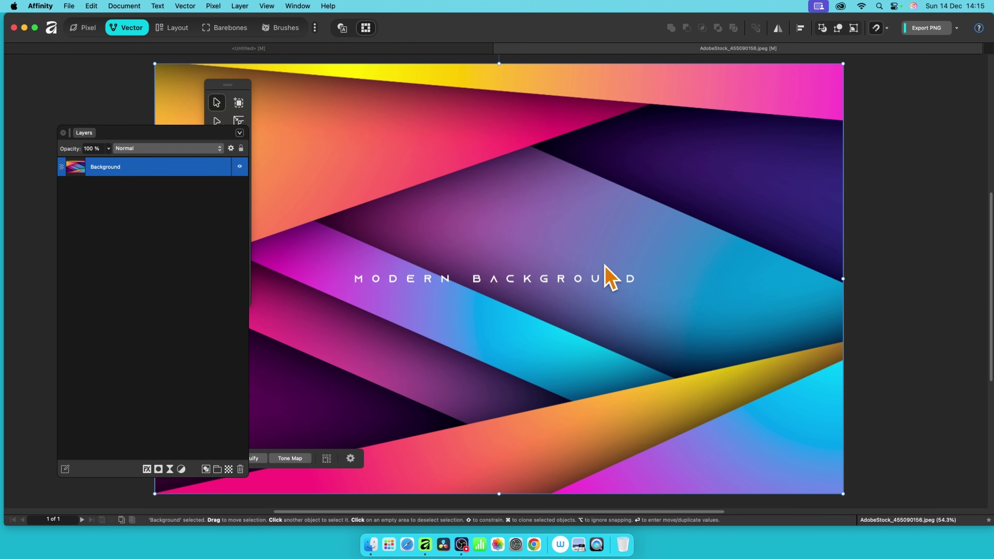
- Open the Glitch distort filter on the stock image's Background layer, with glitch type Waves and strength 100 %
click(213, 6)
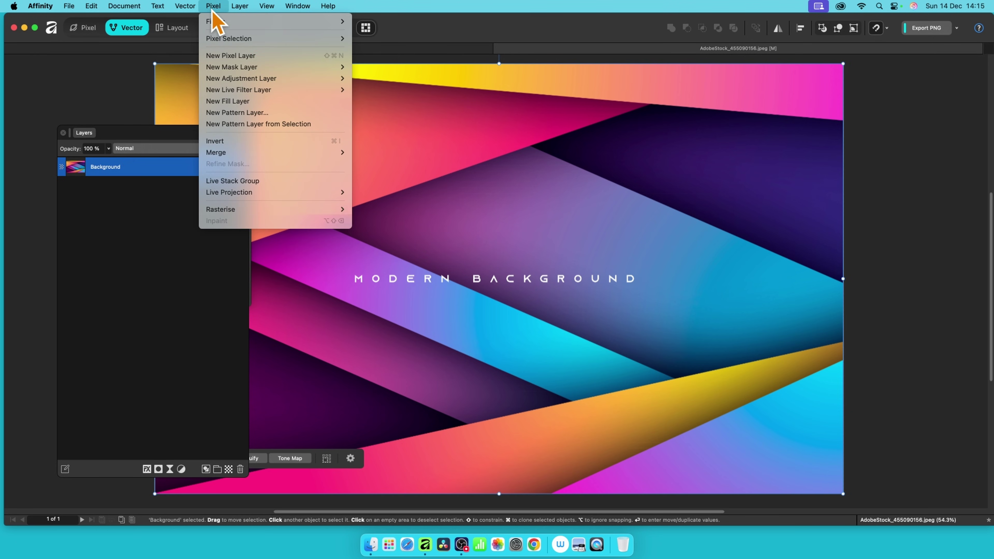
mouse_move(216, 22)
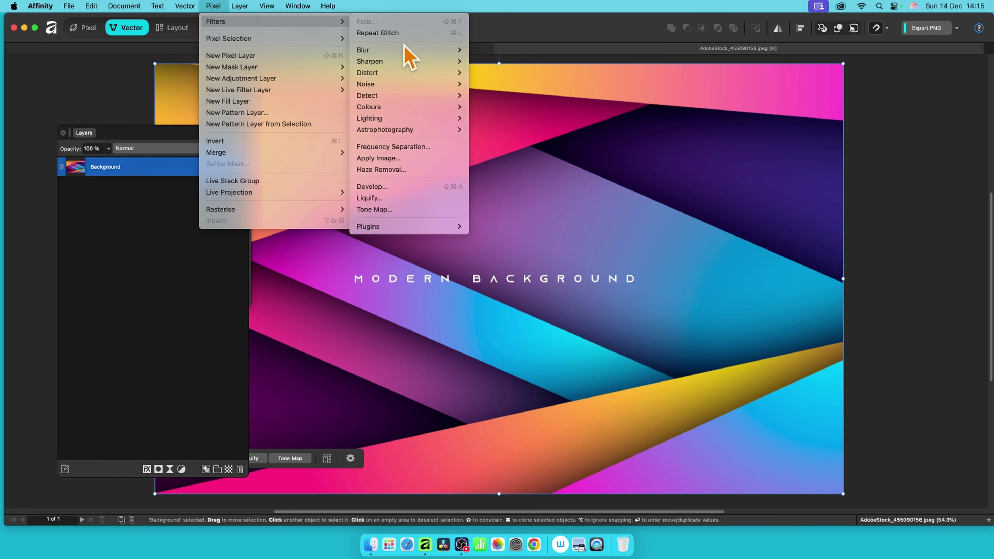
mouse_move(396, 73)
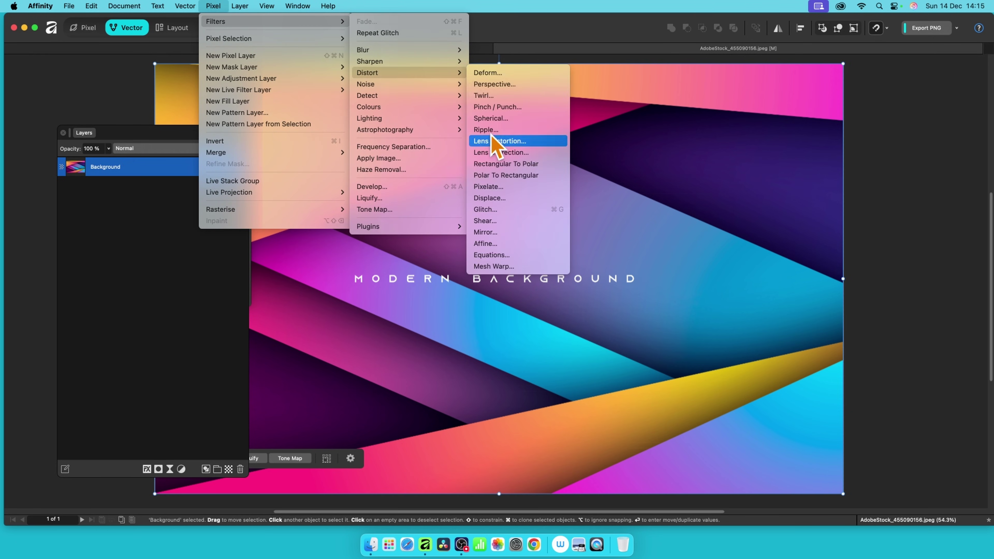
click(488, 212)
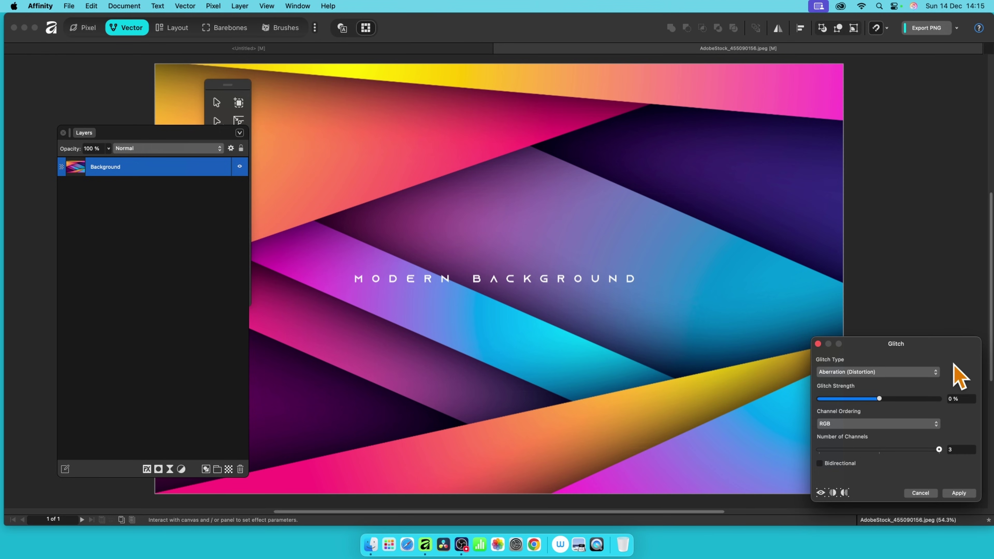
drag(932, 353, 555, 204)
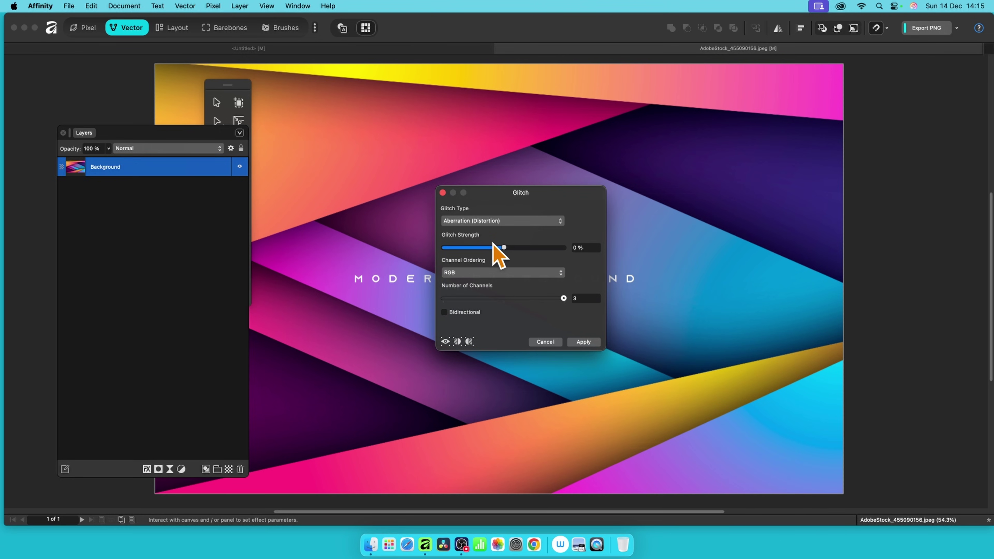
click(489, 222)
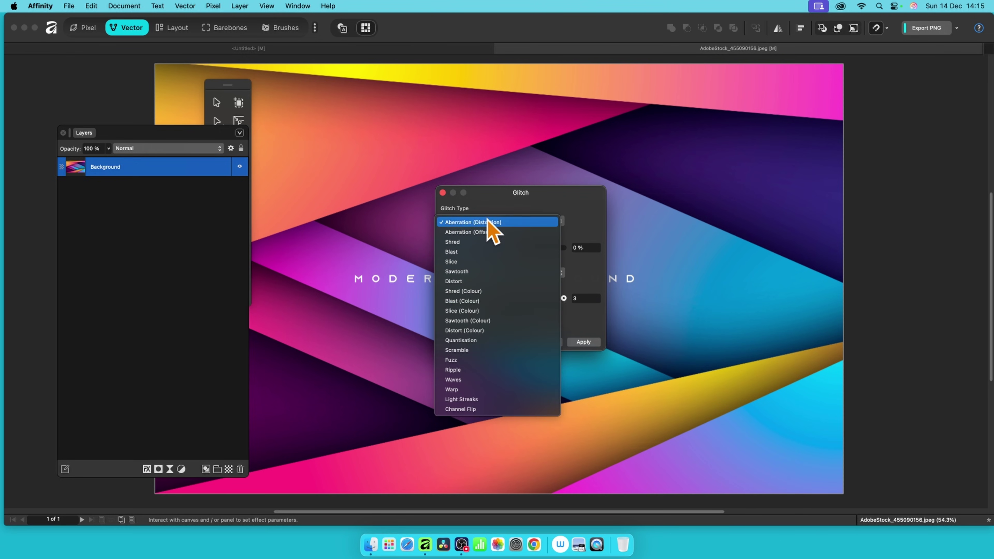
click(473, 379)
drag(445, 258, 571, 260)
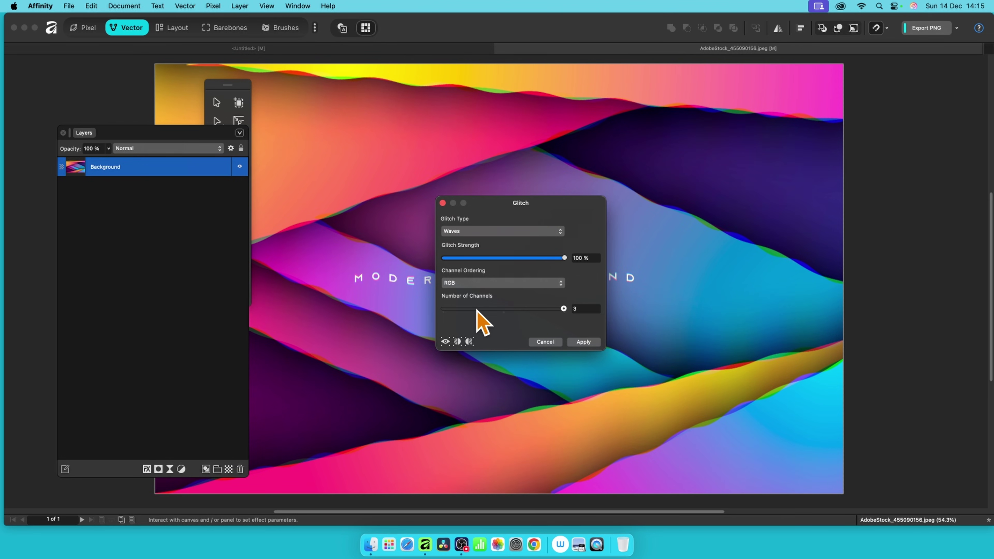
- Set the Glitch filter's channel ordering to BRG, keeping 3 channels, and apply it to the stock image
click(467, 285)
click(466, 296)
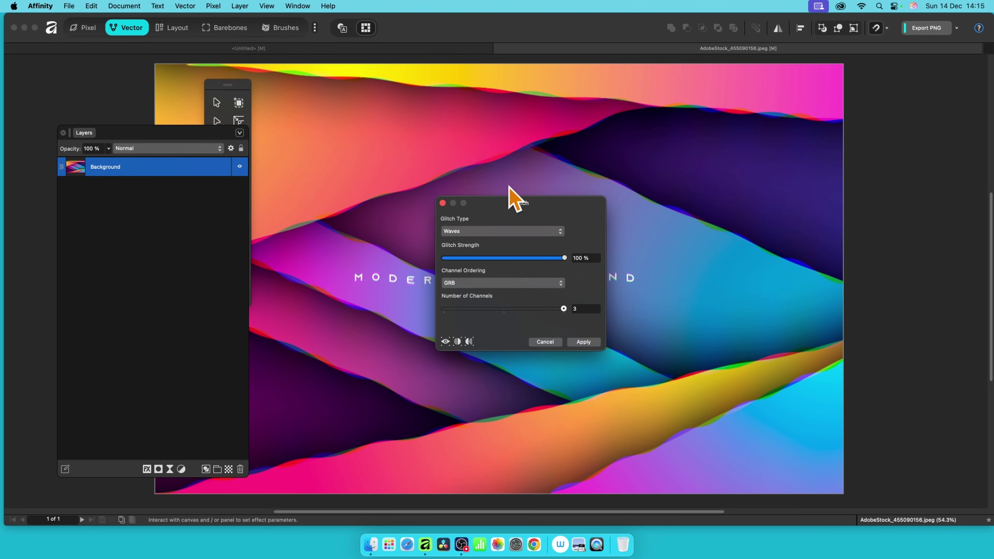
click(481, 283)
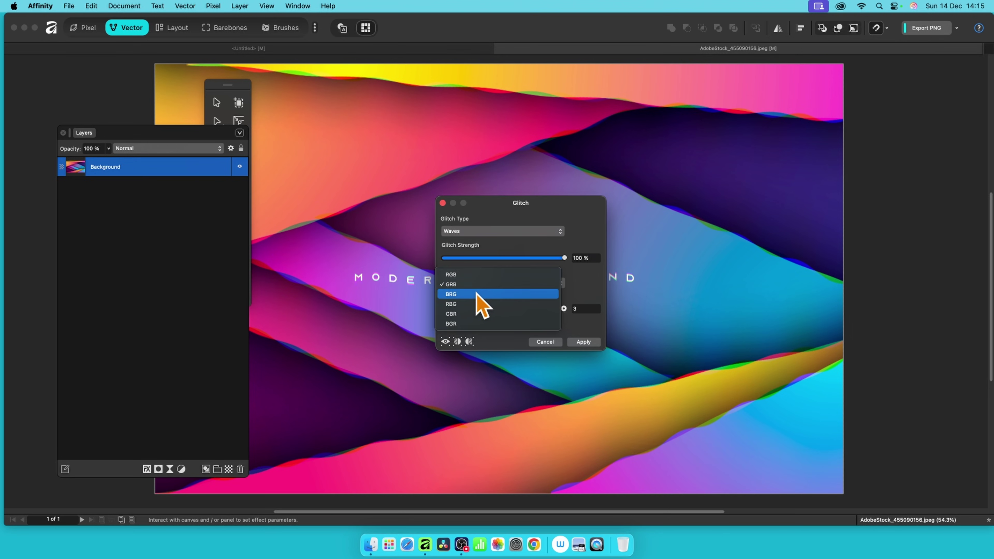
click(479, 294)
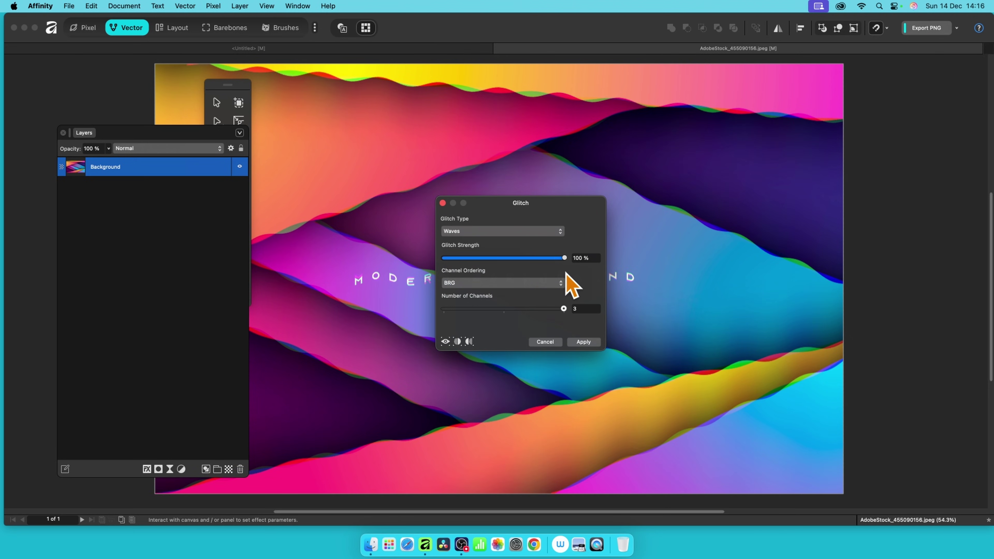
click(583, 342)
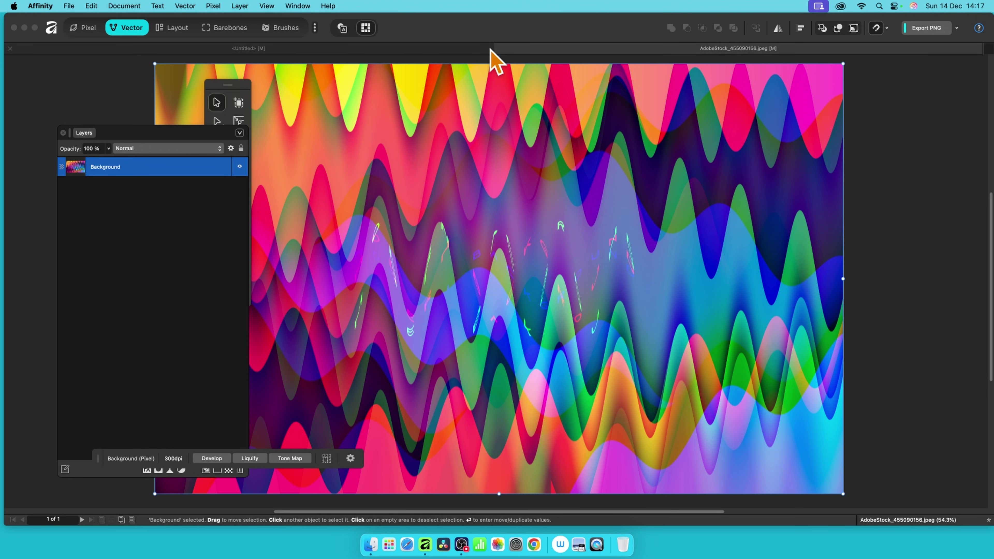
- Rotate the glitched image 90° clockwise and rasterise its Background layer
scroll(495, 71, up, 5)
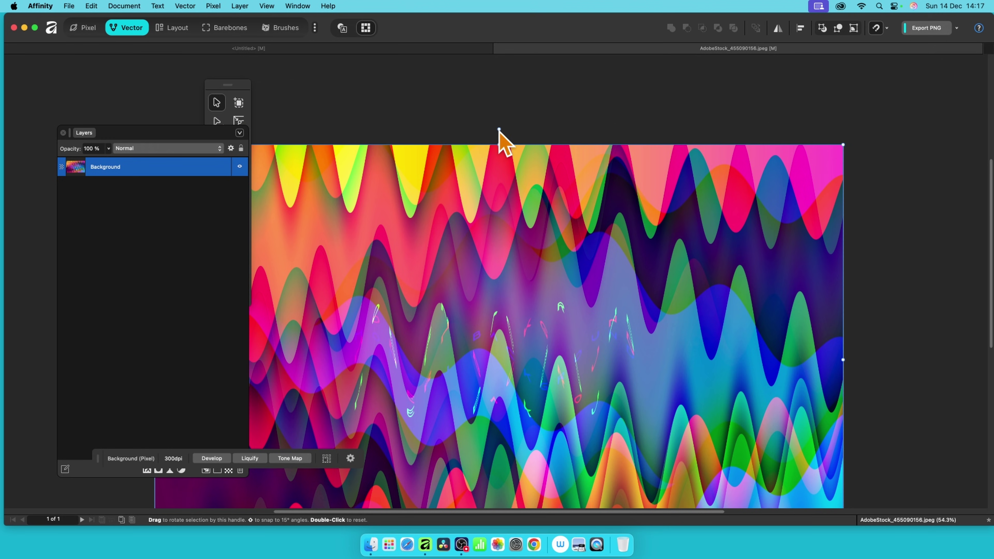
drag(499, 131, 745, 357)
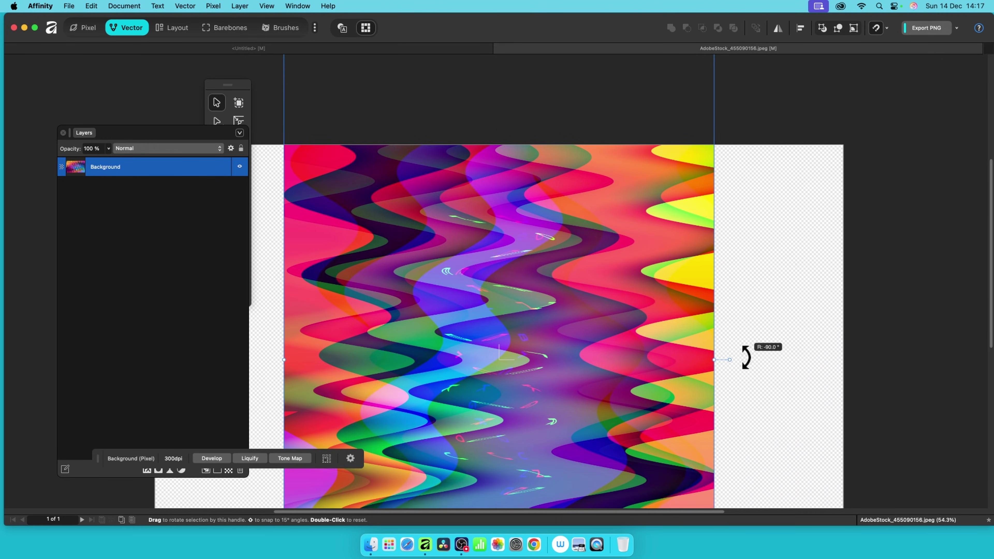
scroll(757, 271, down, 2)
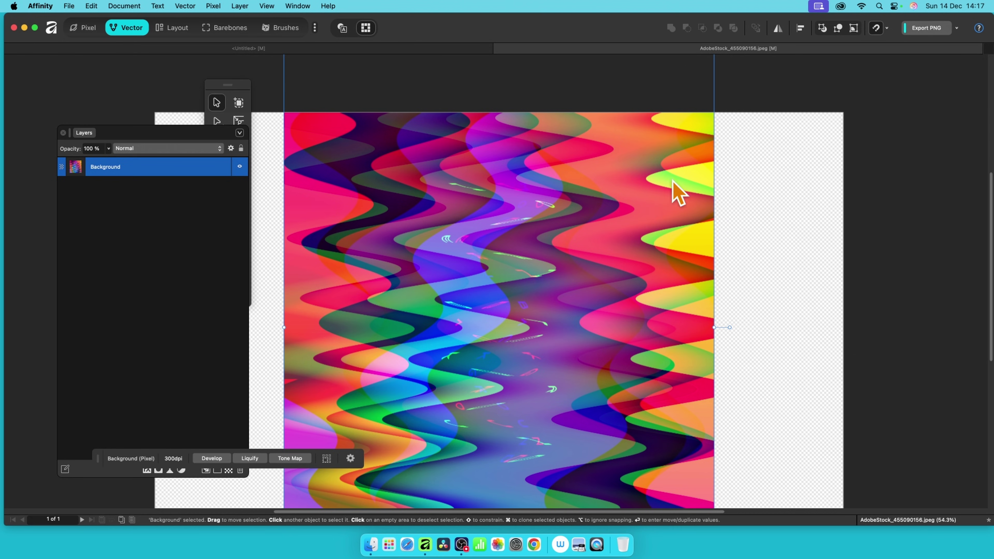
right_click(534, 159)
click(590, 502)
- Repeat the Glitch filter about eight times on the rasterised, rotated image to cross its curves with new waves
key(super+f)
key(super+f)
key(super+f)
key(super+f)
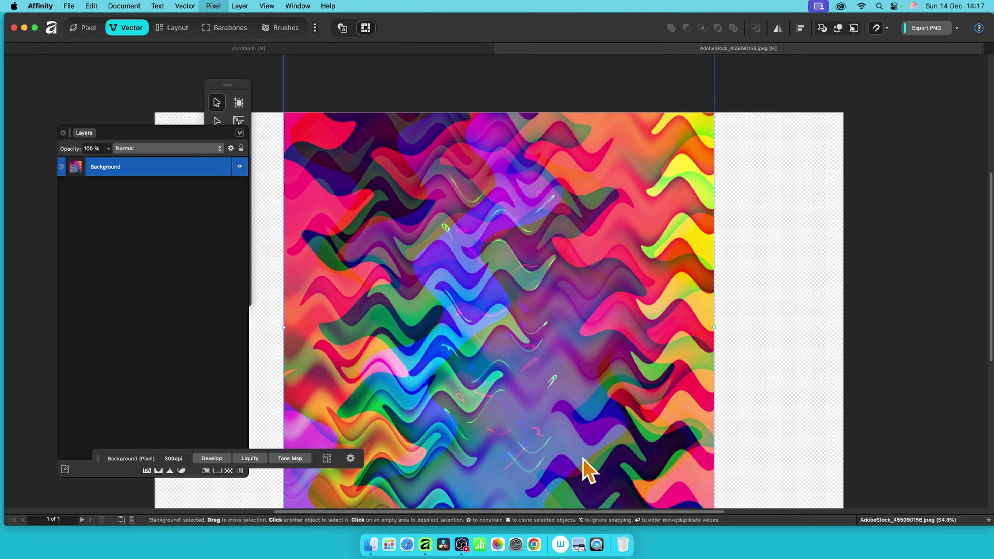
key(super+f)
key(super+f)
key(super+f)
key(super+f)
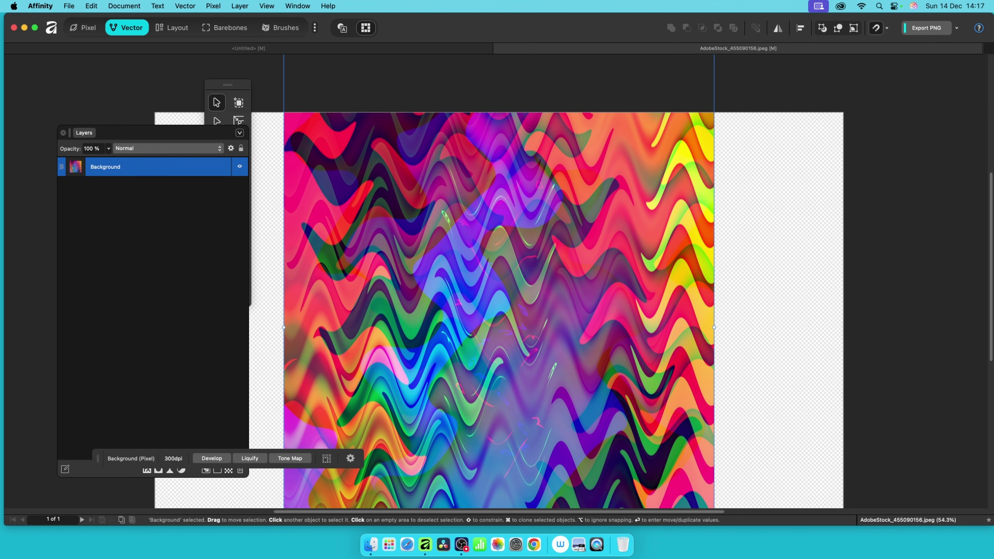
- Rotate the double-waved image a quarter turn counterclockwise and reposition it to fill the landscape page
drag(497, 218, 544, 299)
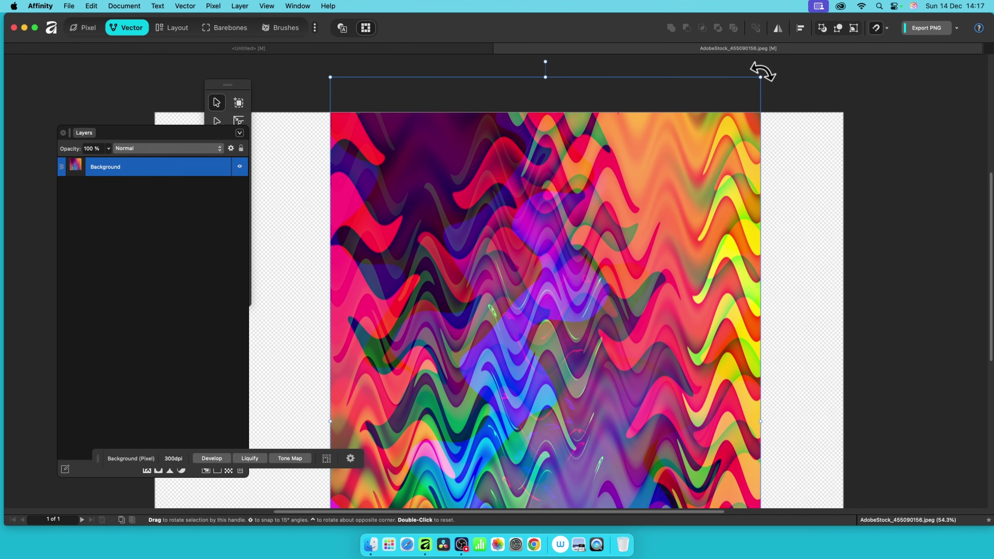
drag(761, 72, 304, 222)
drag(688, 313, 698, 216)
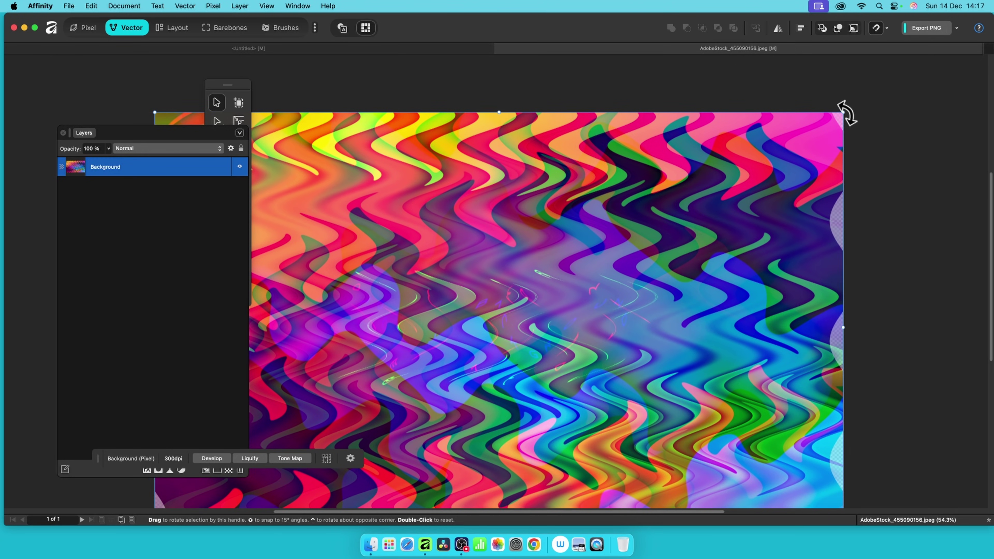
- Tilt the landscape image clockwise to a diagonal angle and rasterise the Background layer
drag(847, 114, 901, 276)
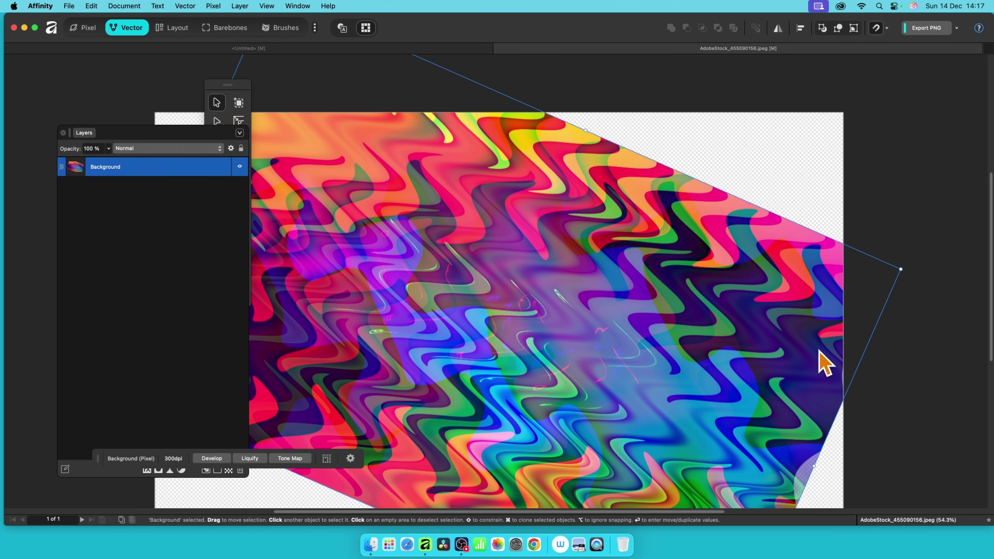
right_click(552, 267)
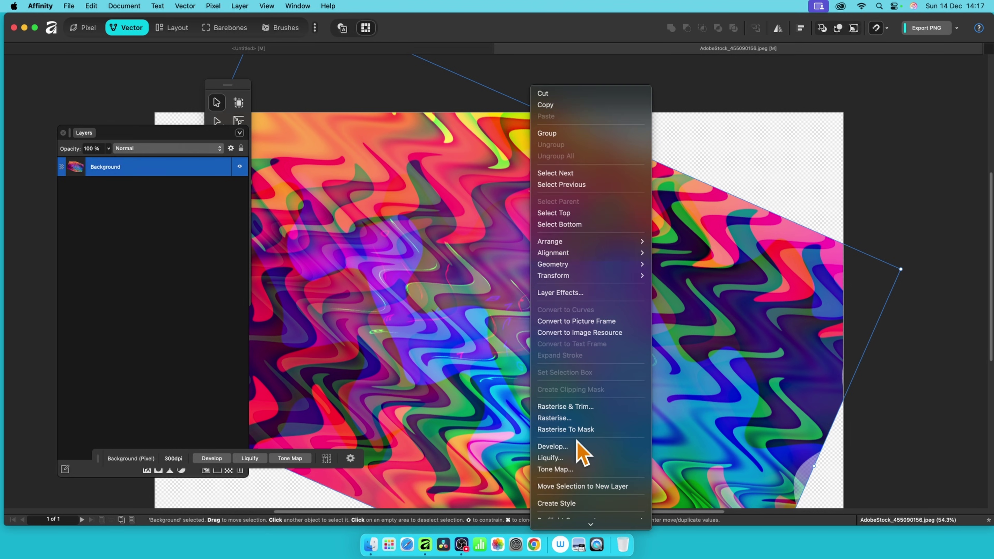
click(571, 418)
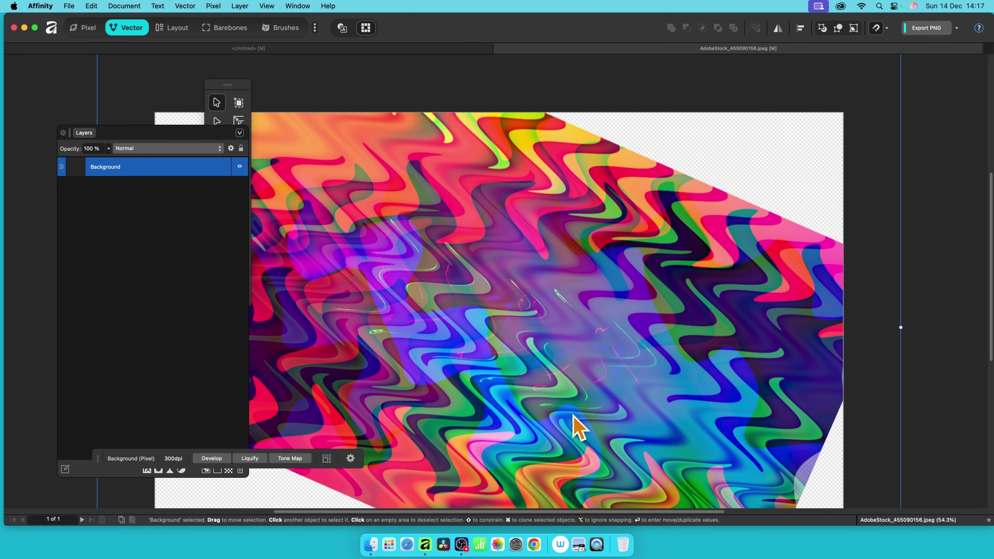
- Repeat the Glitch filter many times on the tilted image until its slanted edges form deep waves
key(super+f)
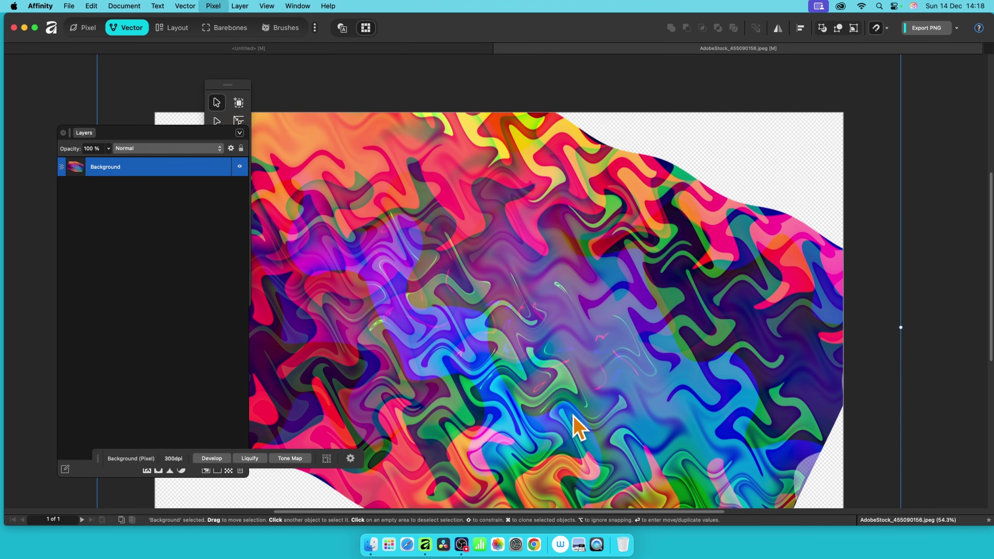
key(super+f)
key(super+f)
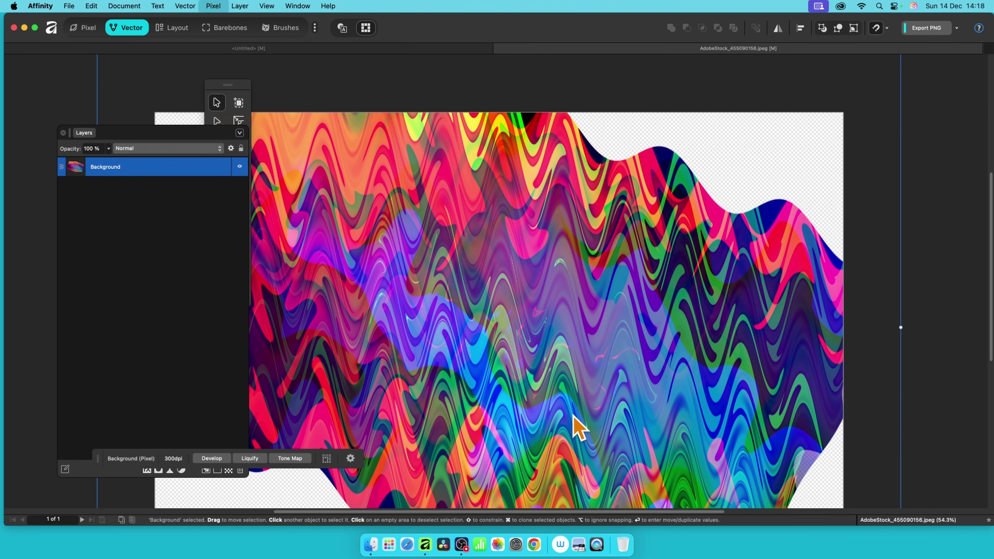
key(super+f)
key(super+f)
key(super+f)
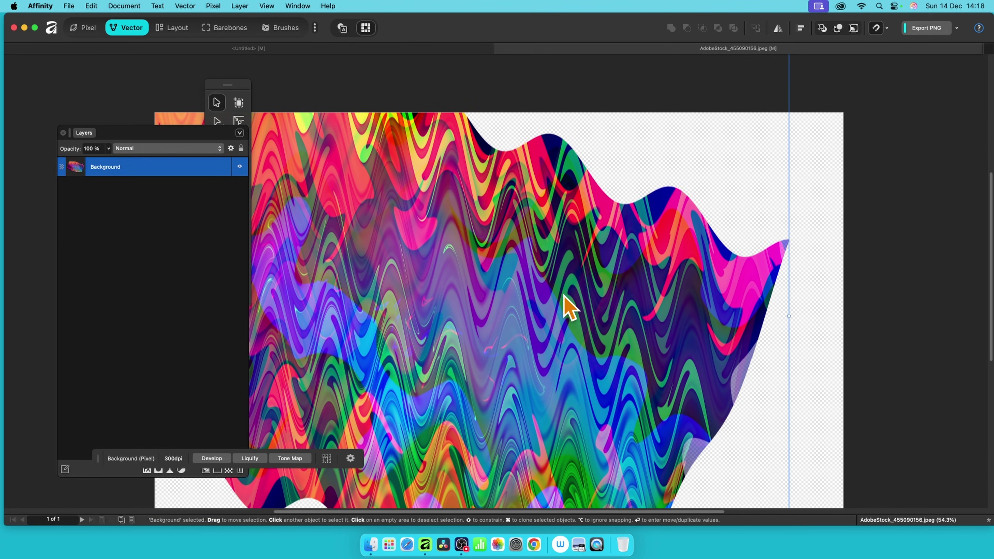
key(super+f)
key(super+f)
key(super+f)
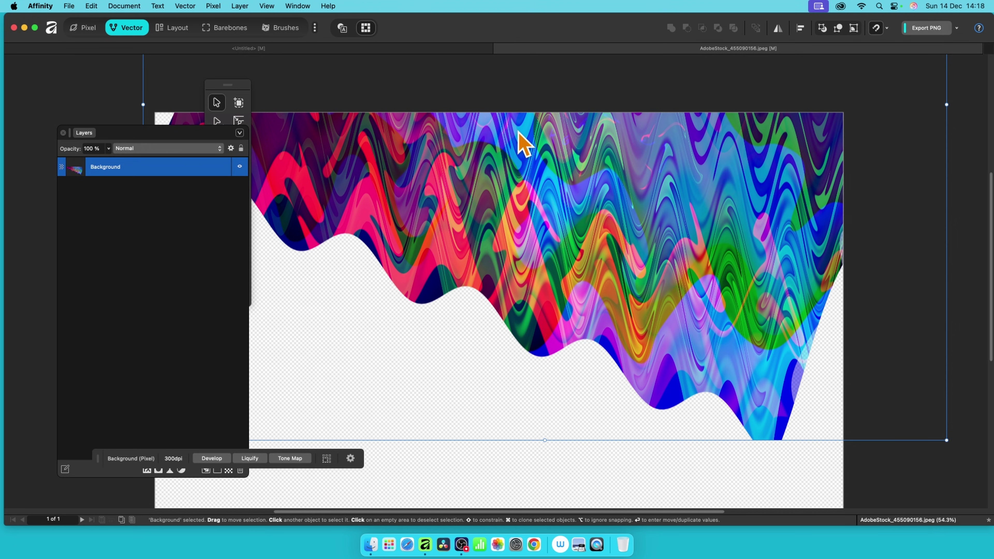
- Scale the wavy image down to about 3503 × 2926 px and move it to the middle of the page
drag(524, 142, 414, 182)
drag(594, 252, 615, 283)
drag(871, 467, 550, 215)
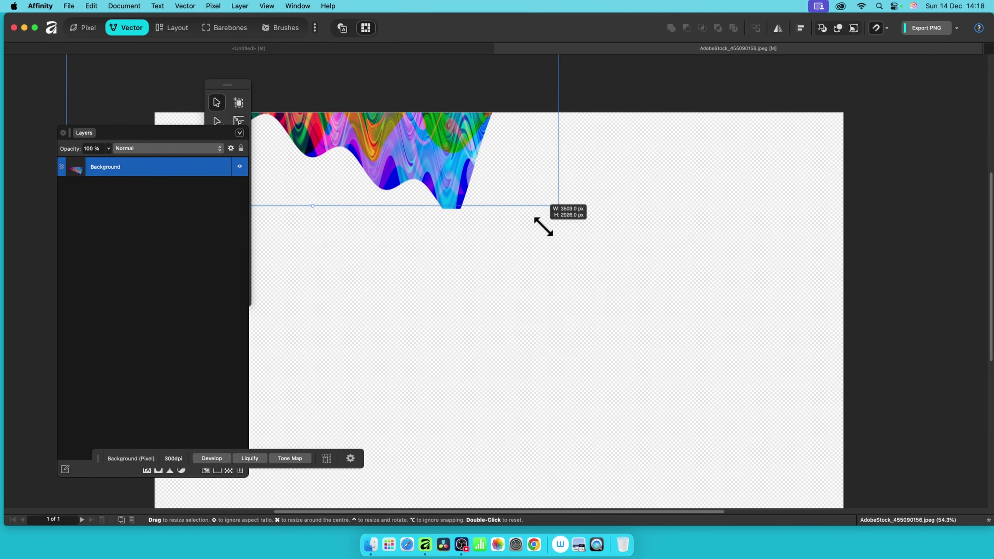
drag(450, 174, 668, 470)
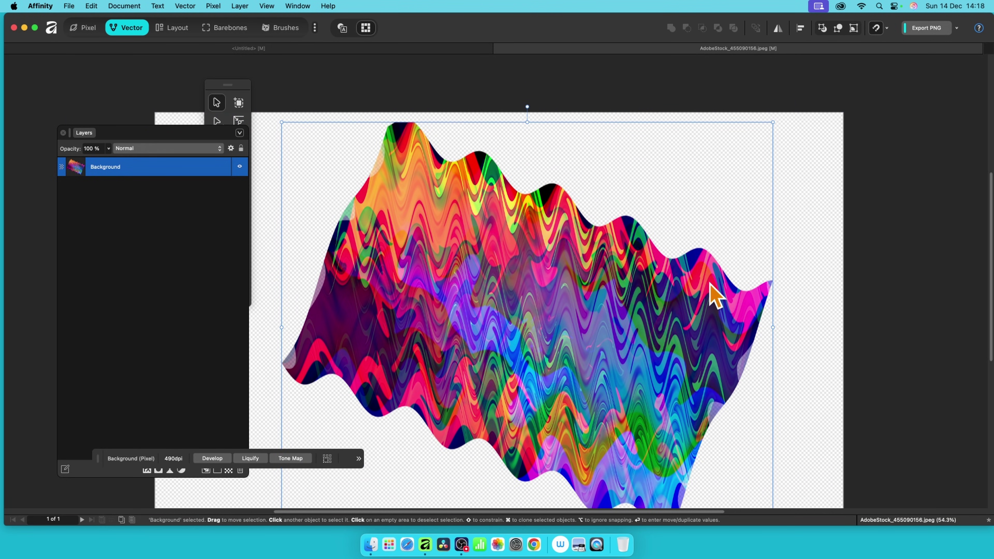
drag(714, 300, 700, 243)
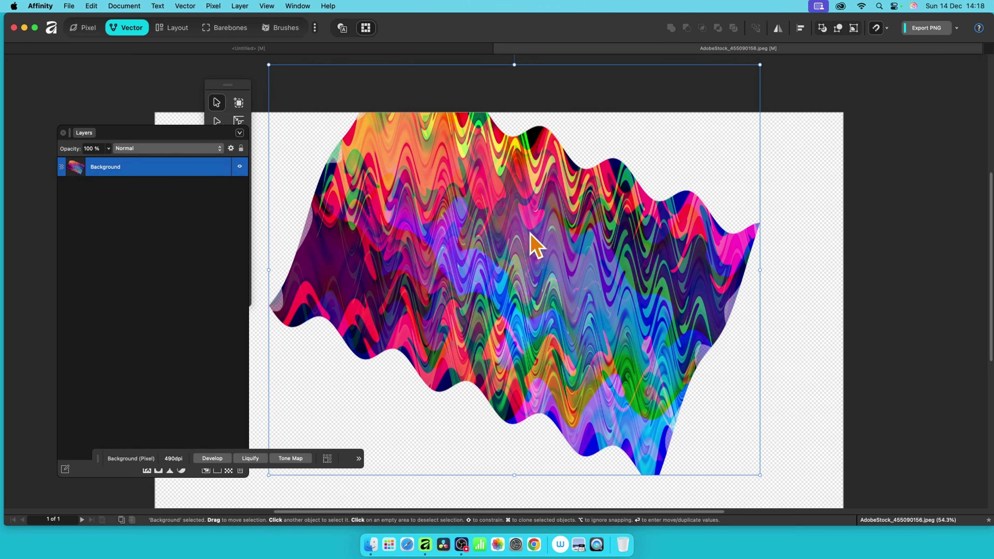
- Duplicate the wavy image, shrink the copy to about half size, and place and rotate it over the original
drag(533, 245, 628, 245)
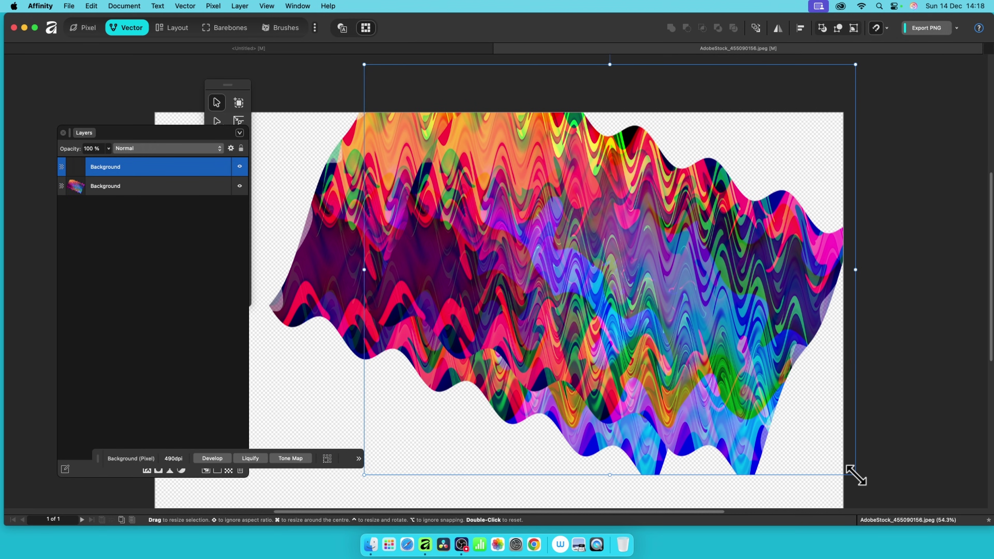
drag(855, 474, 605, 266)
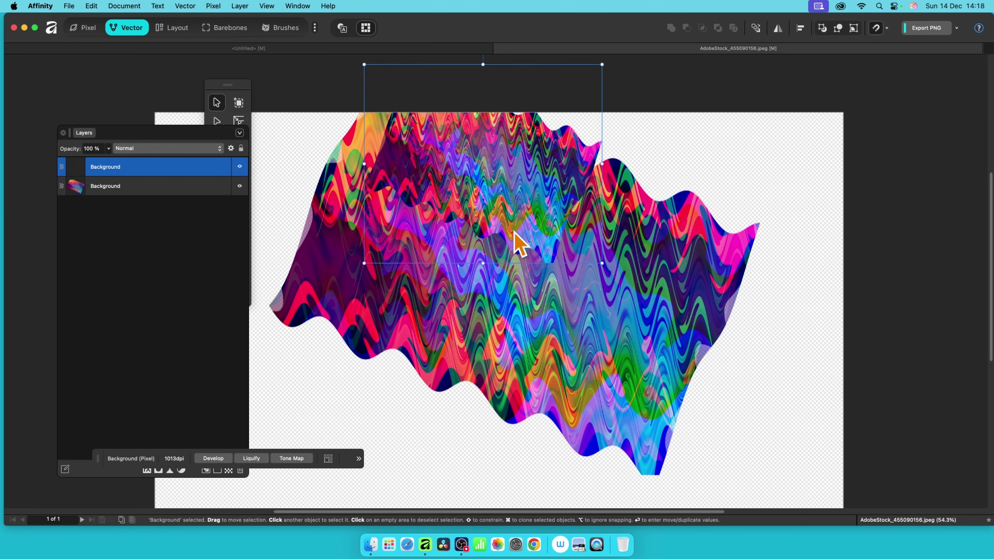
drag(502, 178, 480, 390)
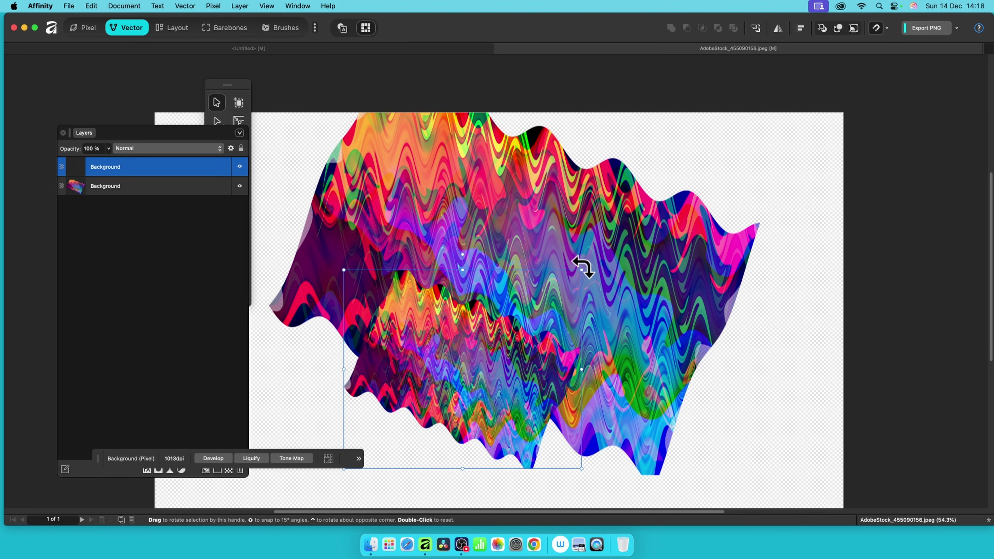
drag(589, 268, 500, 326)
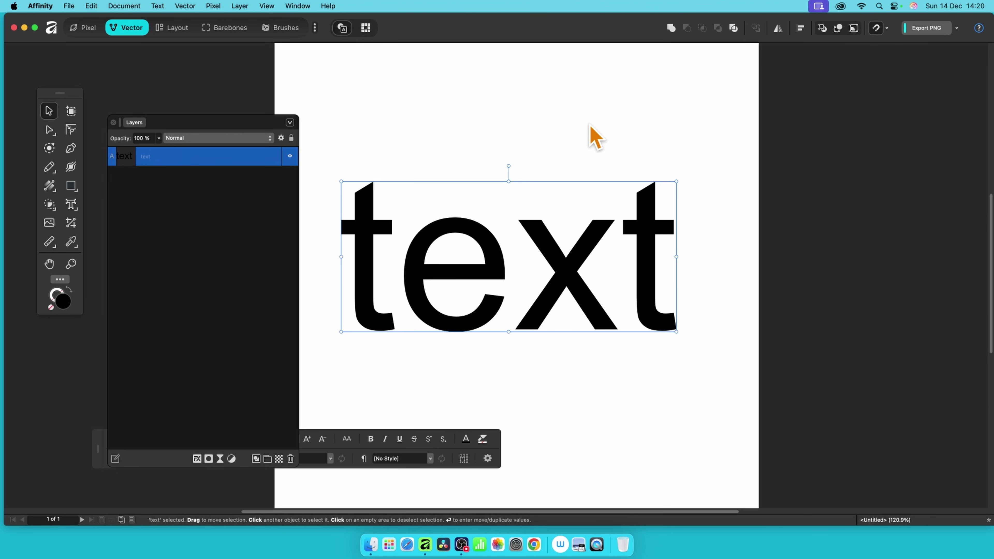
- Apply the Glitch distort filter to the word "text" with glitch type Waves and strength 100 %
click(213, 6)
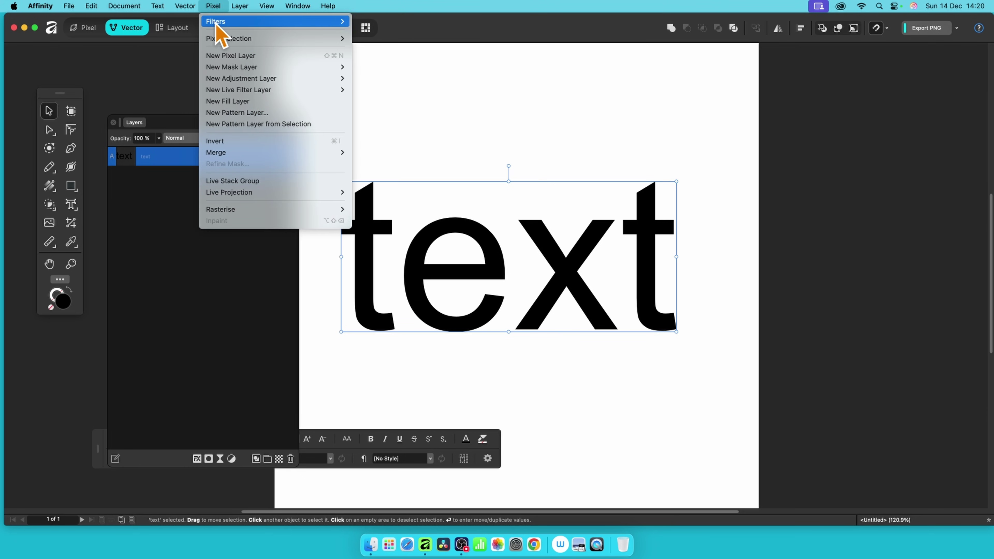
mouse_move(219, 22)
mouse_move(446, 61)
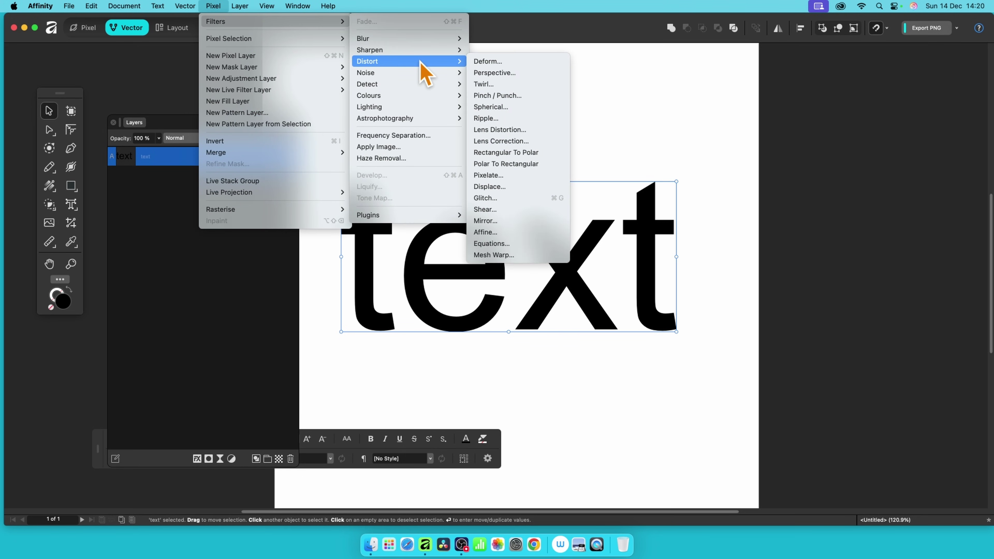
click(487, 198)
drag(905, 347, 578, 124)
click(523, 150)
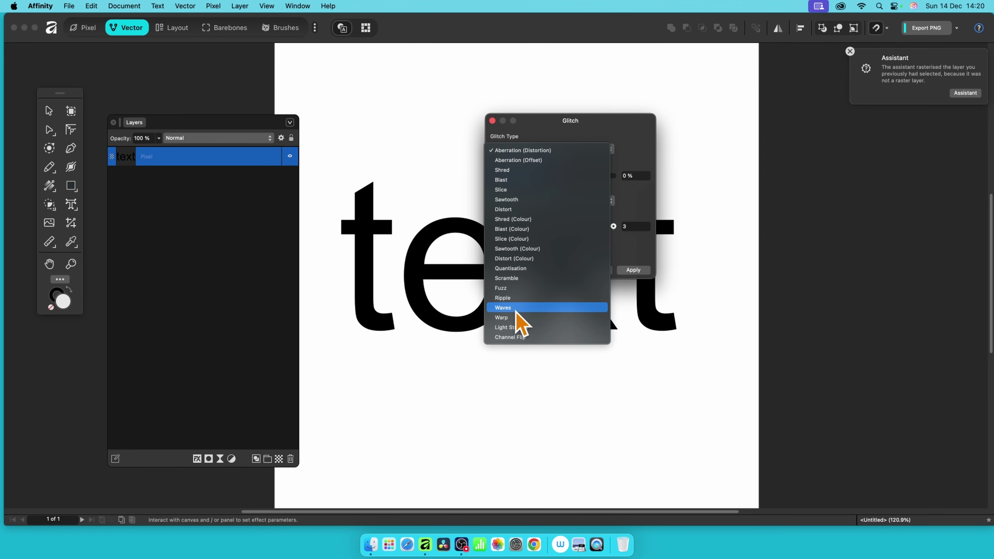
click(521, 305)
drag(509, 185, 637, 201)
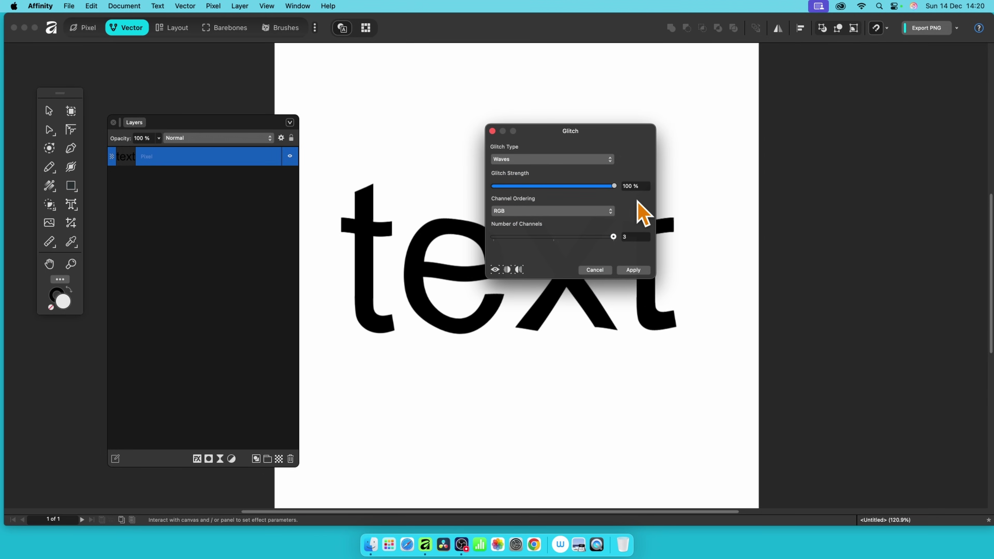
drag(553, 136, 736, 94)
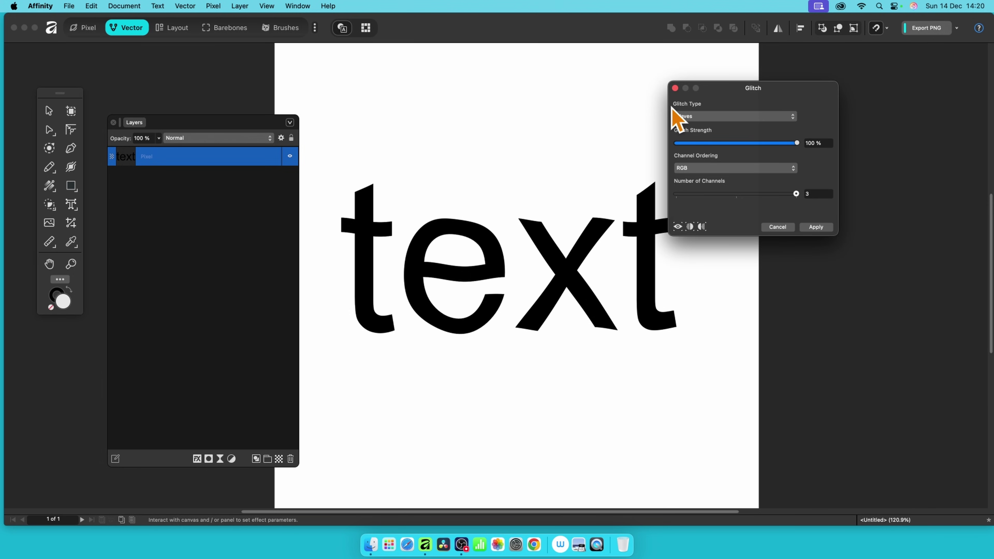
click(819, 227)
- Repeat the Waves glitch about thirteen times on the rasterised text until its letters bend into deep waves
key(super+f)
key(super+f)
key(super+f)
key(super+f)
key(super+f)
key(super+f)
key(super+f)
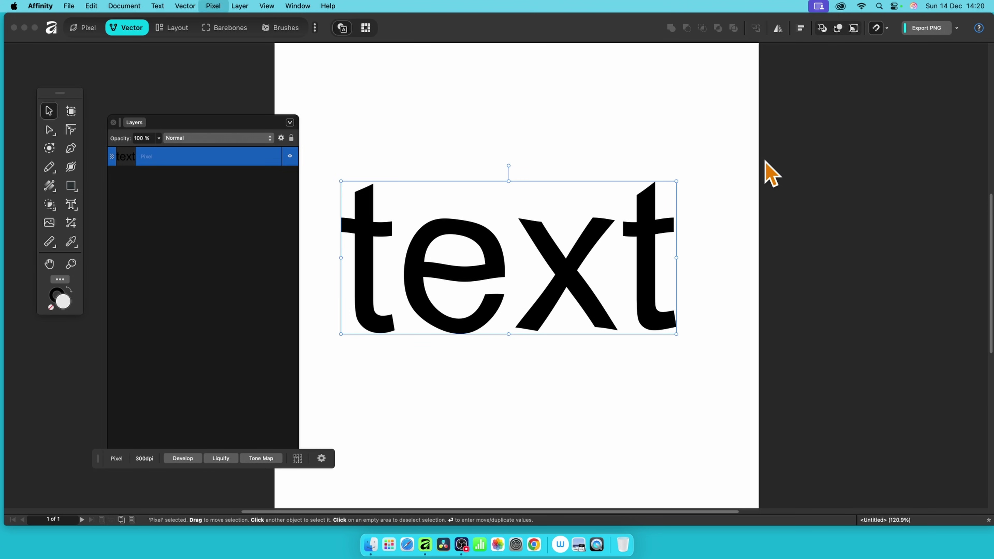
key(super+f)
key(super+f)
key(super+f)
key(super+f)
key(super+f)
key(super+f)
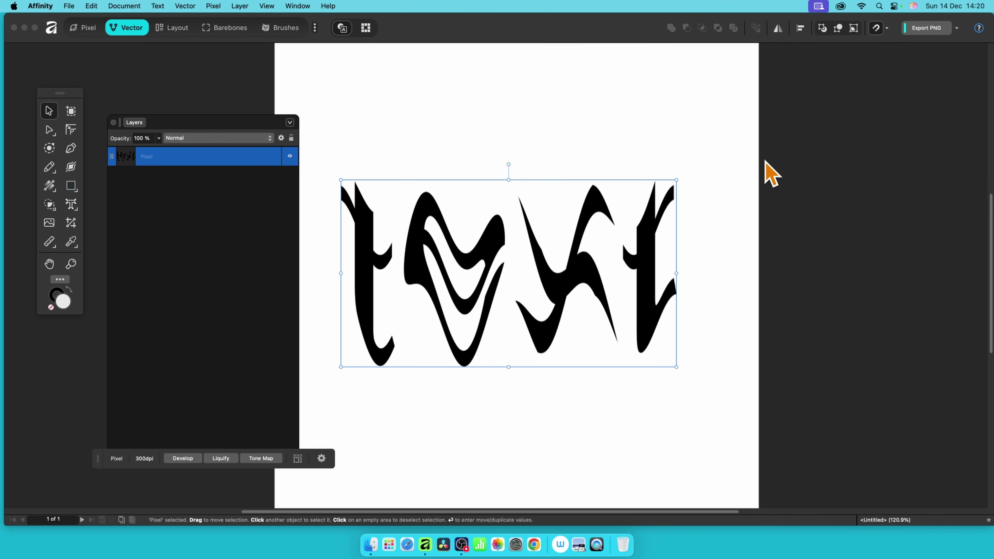
- Rotate the wavy text a quarter turn clockwise and rasterise its pixel layer
drag(510, 165, 602, 209)
drag(509, 164, 692, 261)
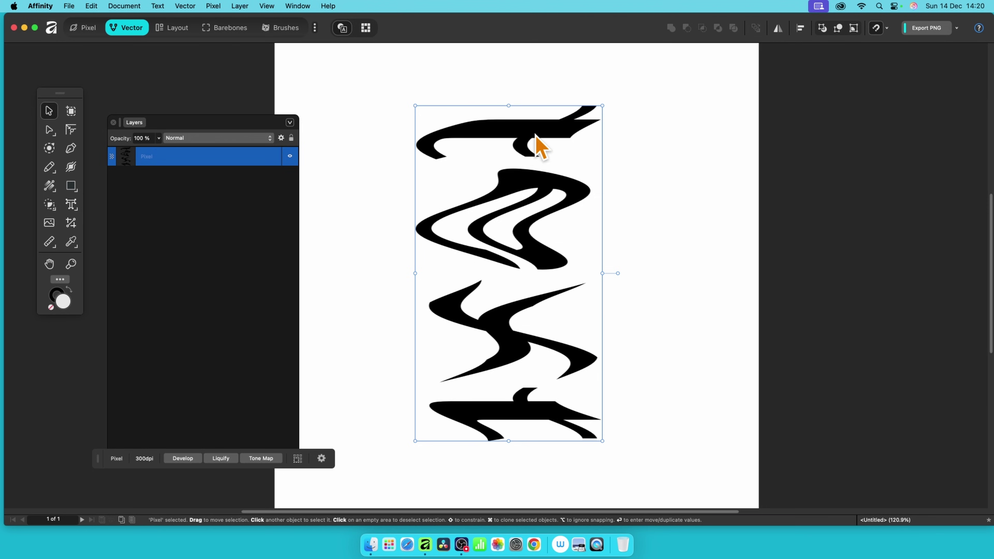
right_click(527, 128)
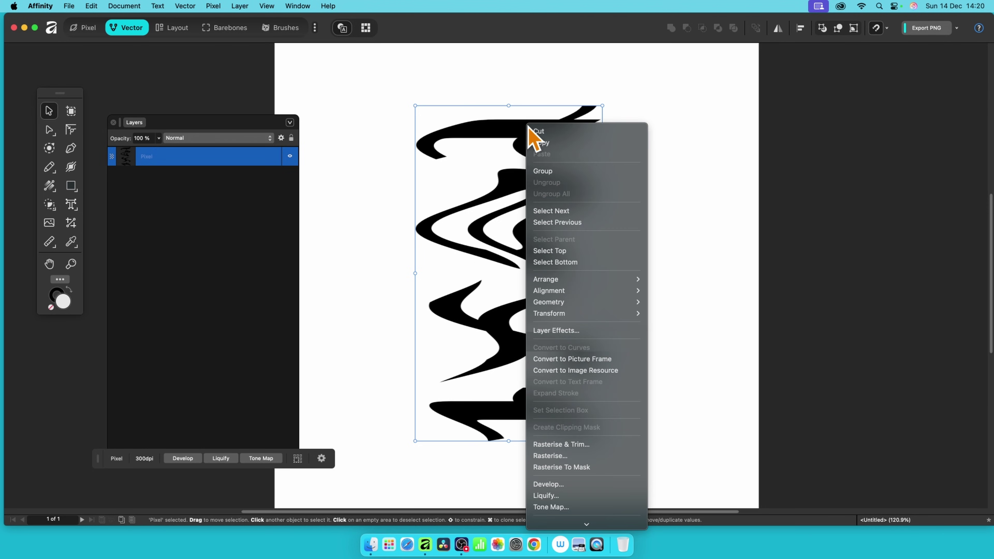
click(557, 457)
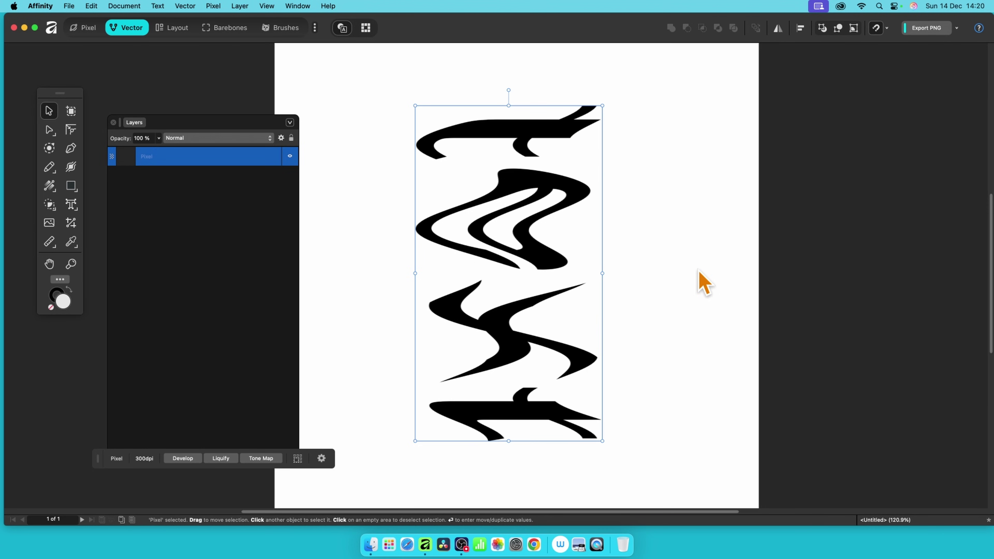
- Repeat the Waves glitch about nine times on the rotated text so the new waves run across the earlier ones
key(super+f)
key(super+f)
key(super+f)
key(super+f)
key(super+f)
key(super+f)
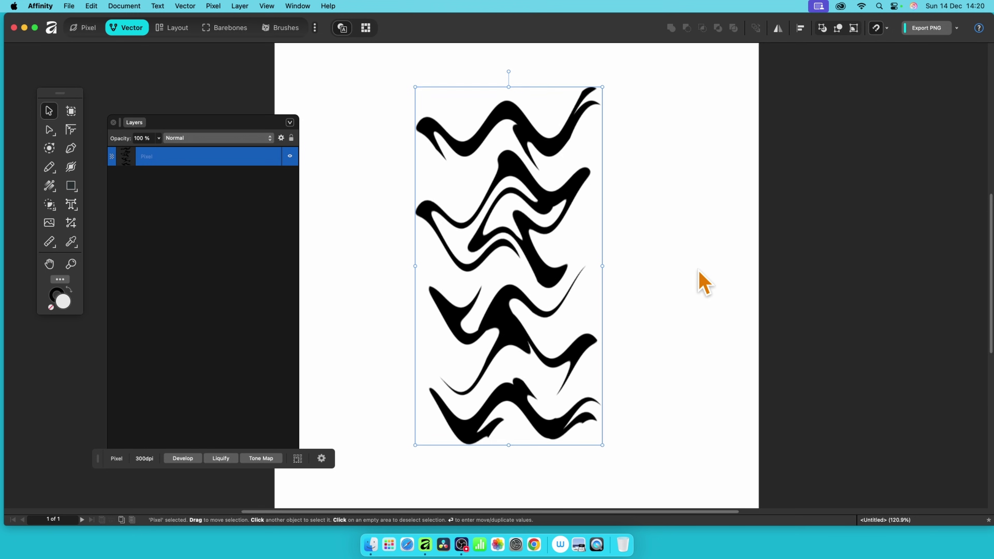
key(super+f)
key(super+f)
key(super+f)
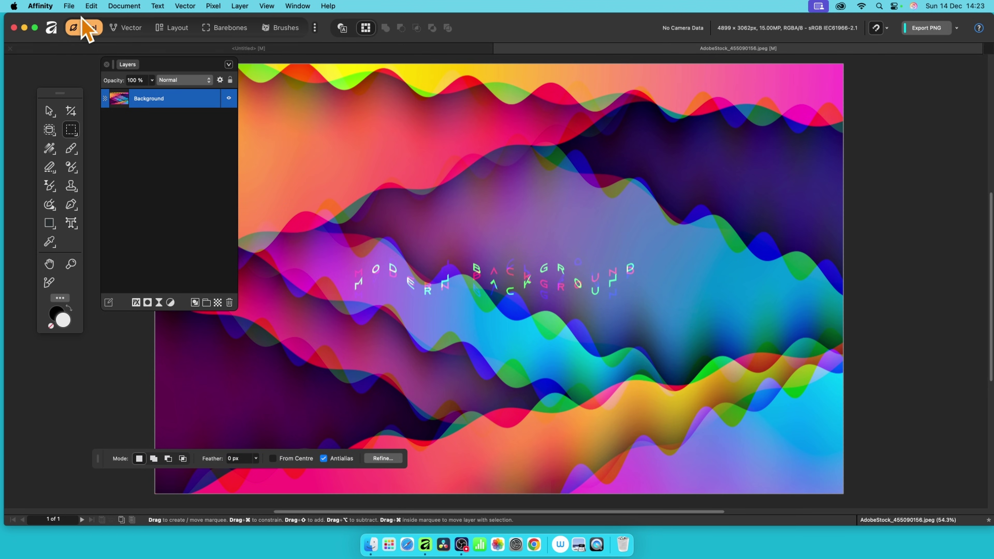
- Select four tall, narrow rectangular strips across the middle and right half of the AdobeStock background image
click(71, 130)
click(107, 130)
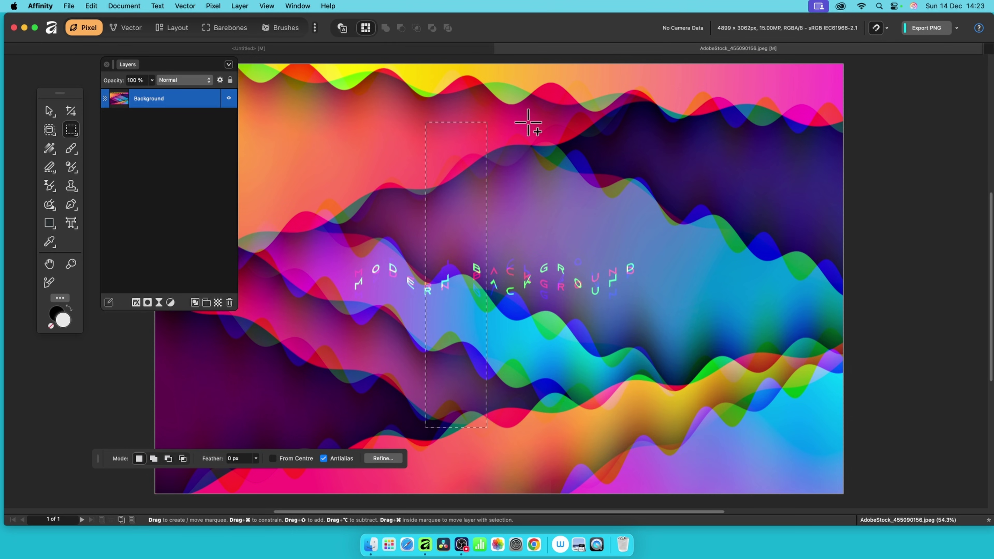
drag(578, 435, 582, 432)
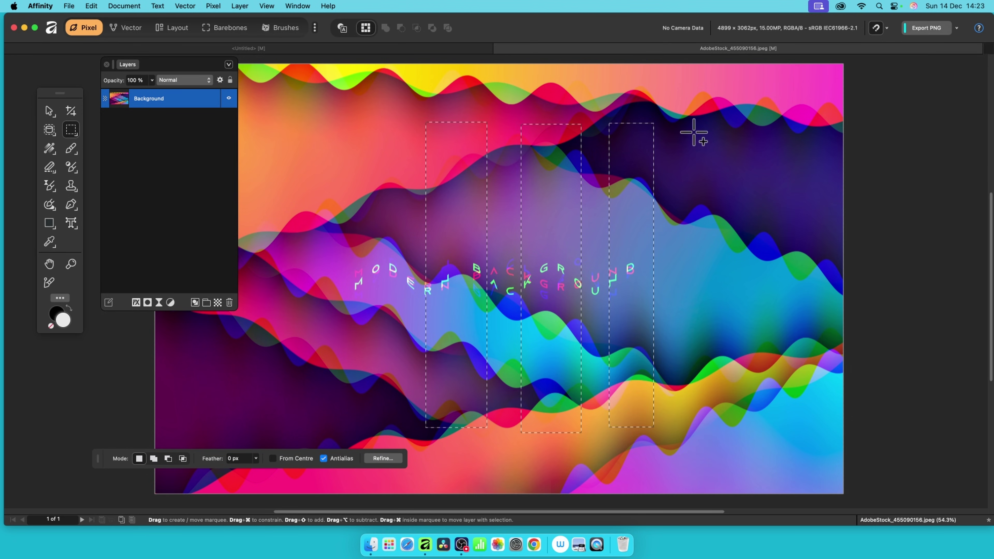
drag(744, 397, 744, 400)
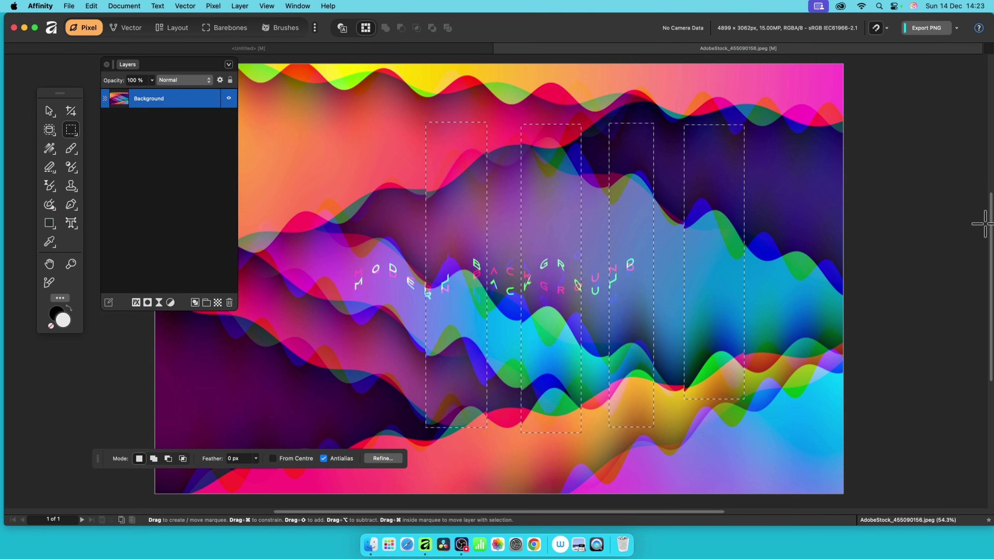
- Repeat the Waves glitch about five times inside the four selected strips
key(super+j)
key(super+j)
key(super+j)
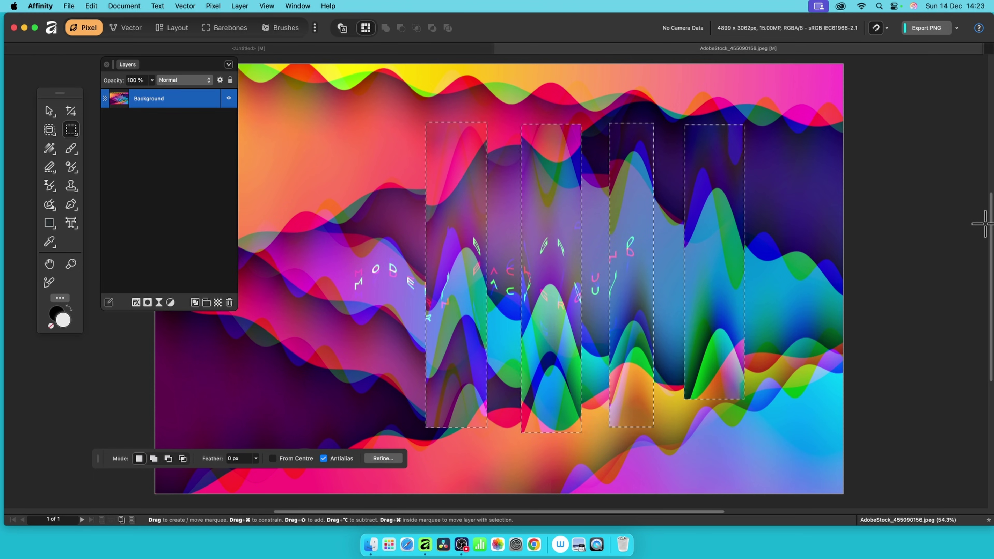
key(super+j)
key(super+j)
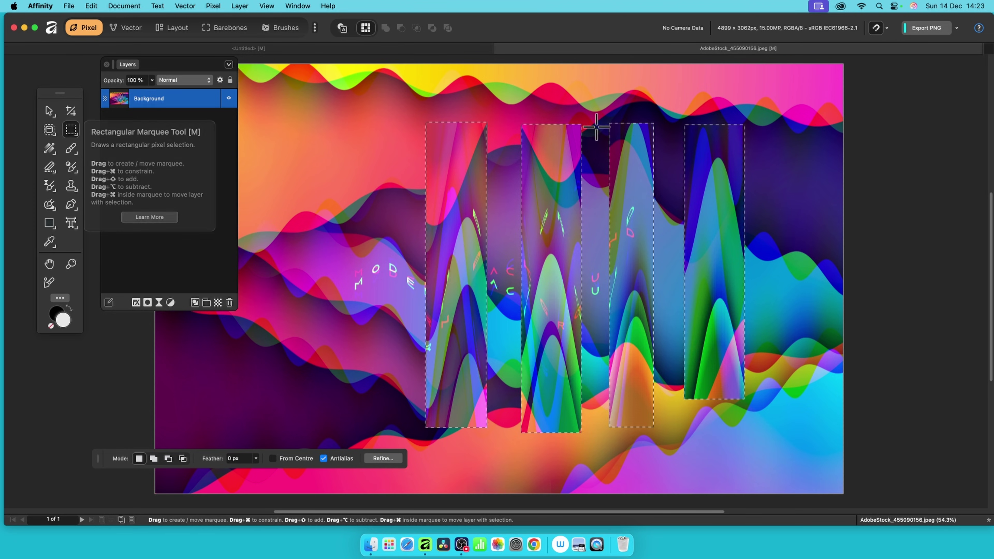
- Shift the four-strip selection outline left and slightly down, and repeat the Waves glitch about six times inside it
drag(469, 124, 290, 160)
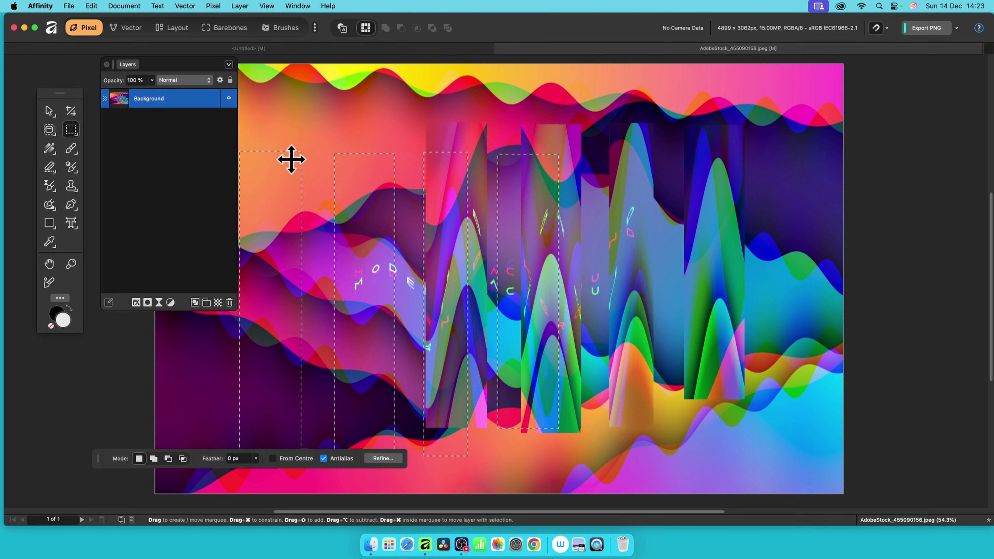
key(super+f)
key(super+f)
key(super+f)
key(super+f)
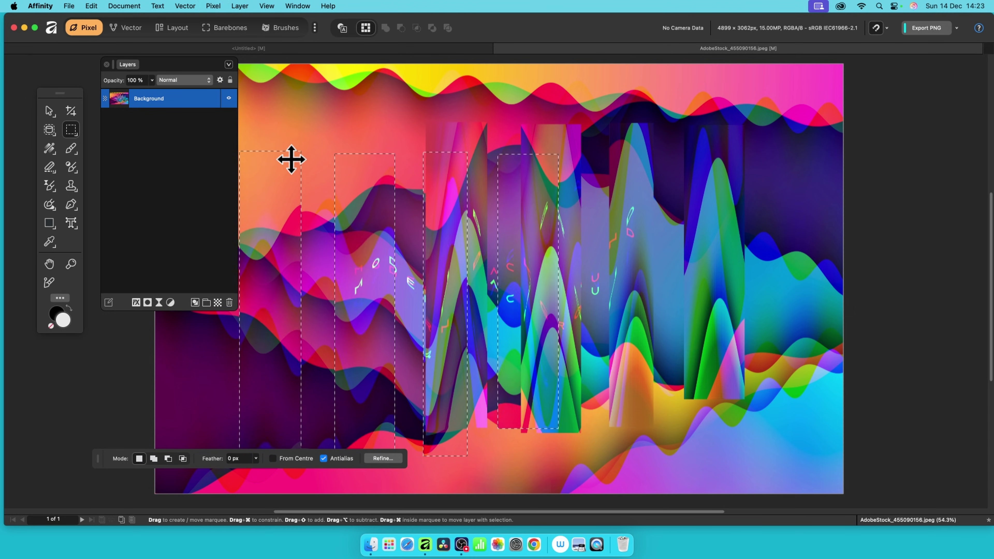
key(super+f)
key(super+f)
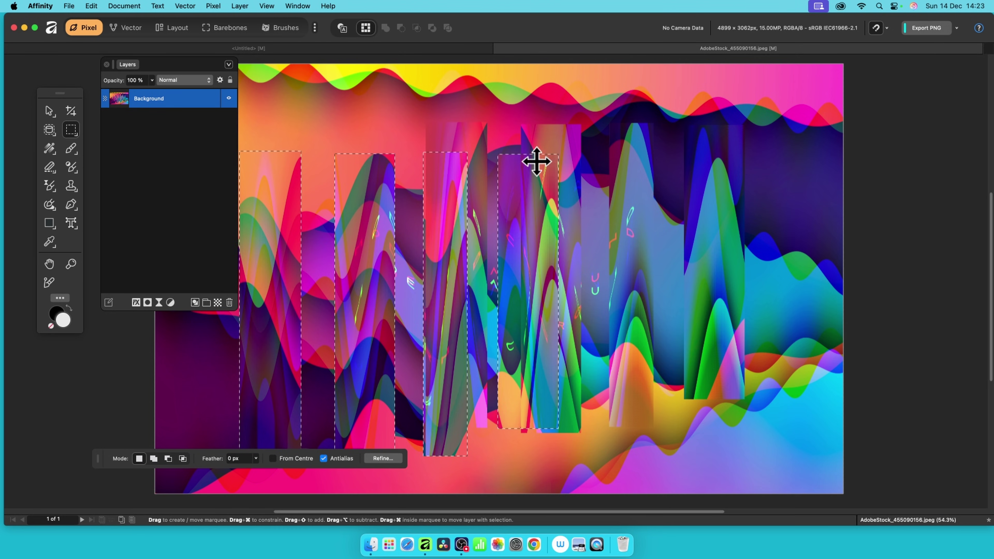
- Shift the strip selection up toward the image's upper right, repeat the Waves glitch about five times there, and deselect
drag(534, 160, 791, 93)
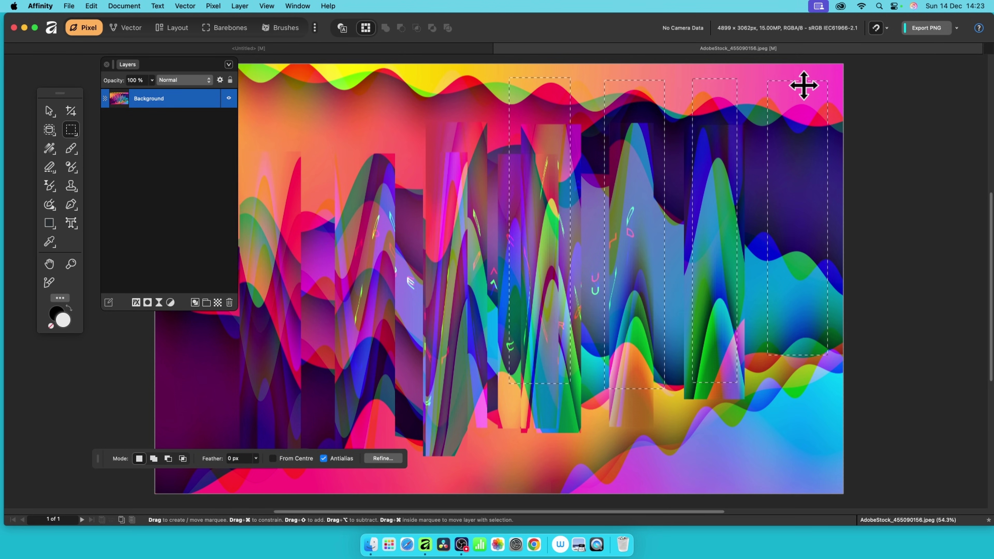
key(super+f)
key(super+f)
key(super+f)
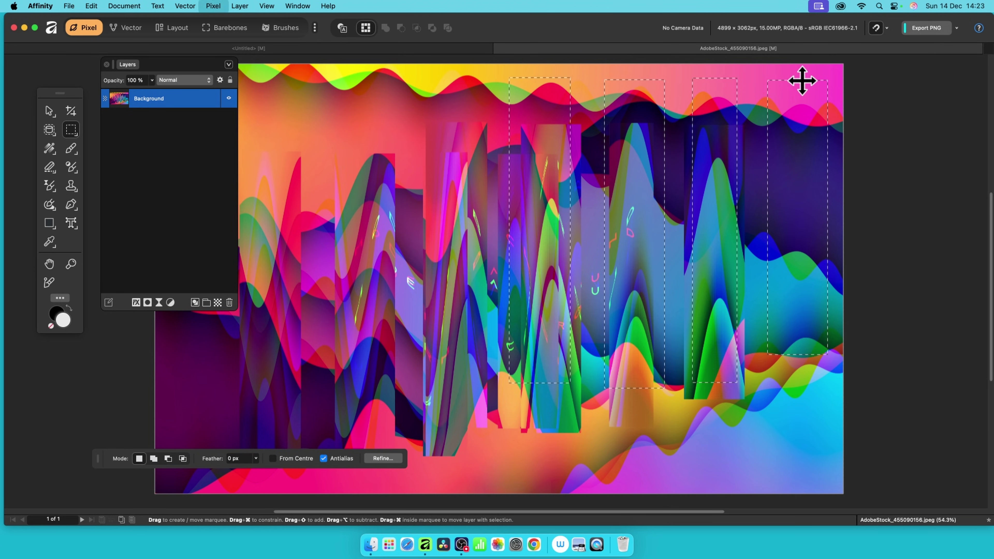
key(super+f)
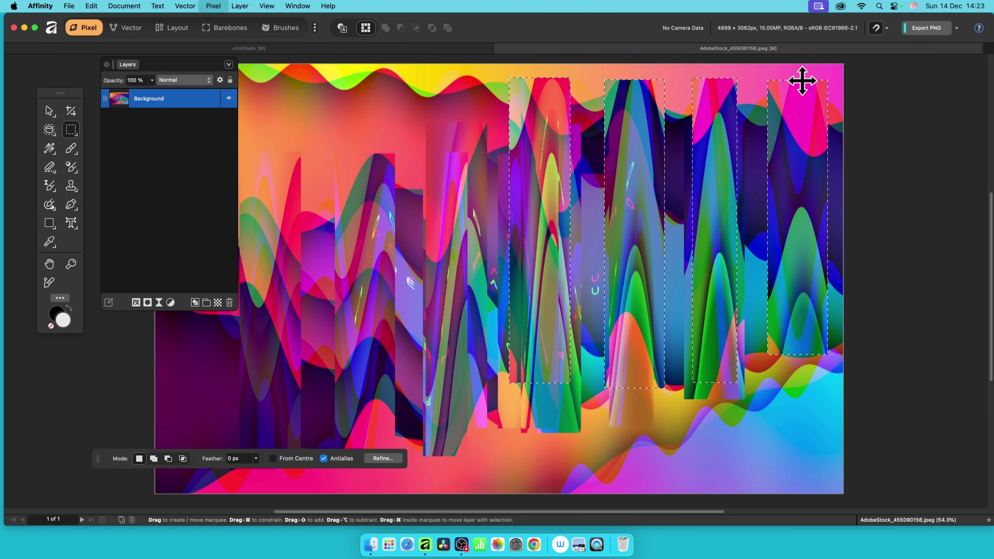
key(super+f)
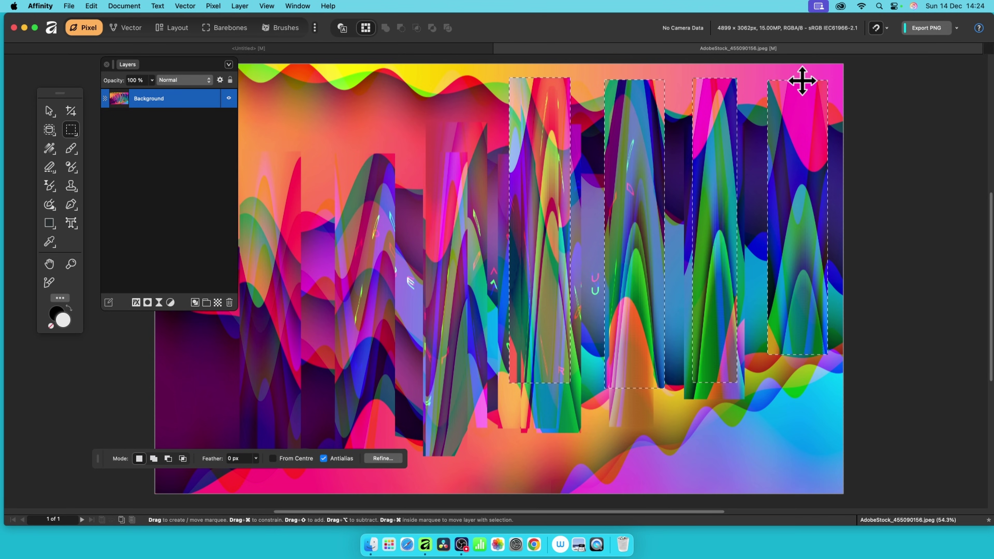
key(super+d)
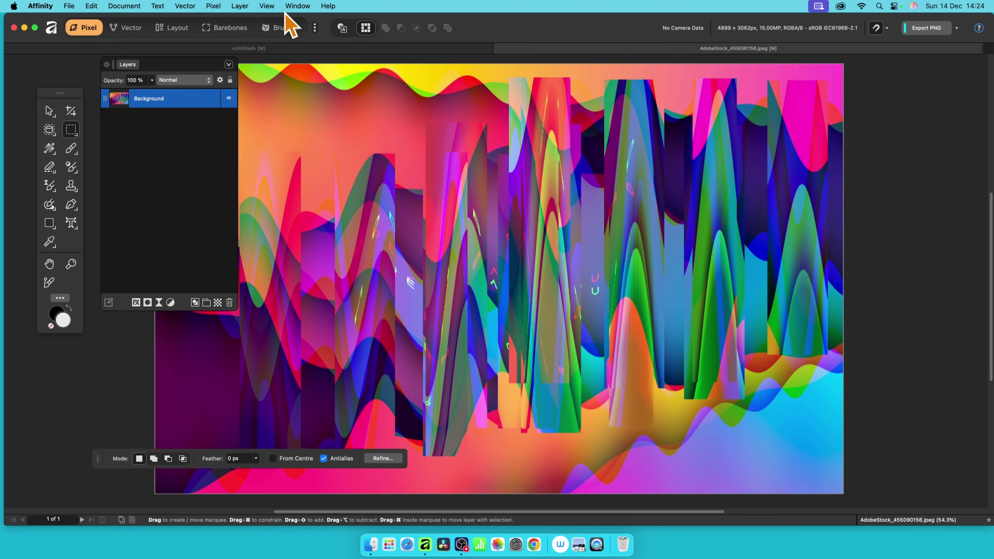
- Show the Channels panel and place it over the right side of the canvas
click(307, 7)
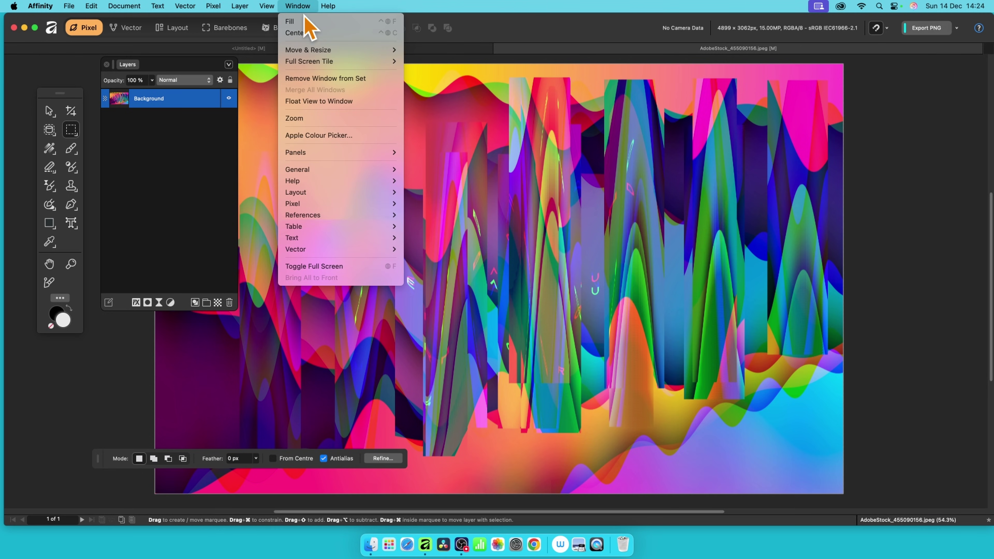
mouse_move(313, 205)
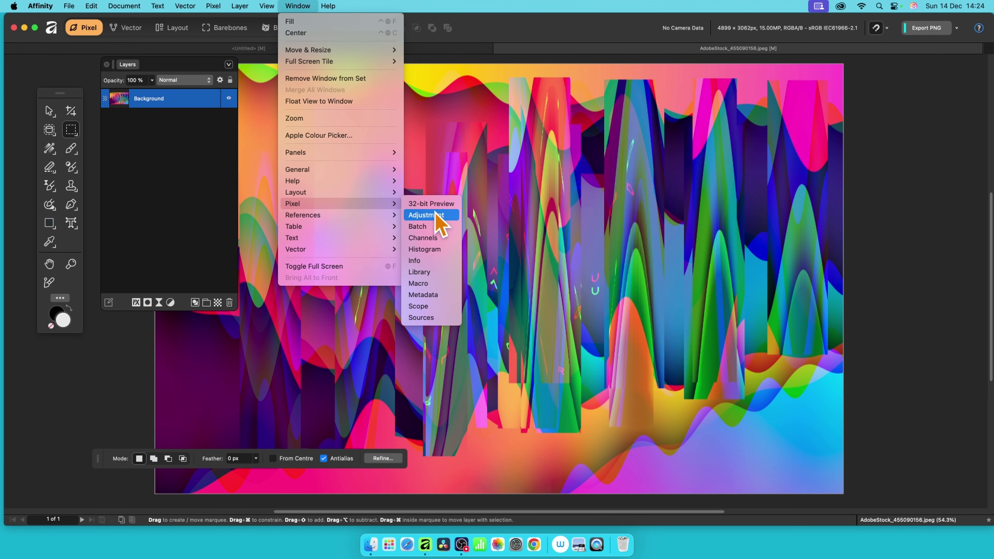
click(434, 238)
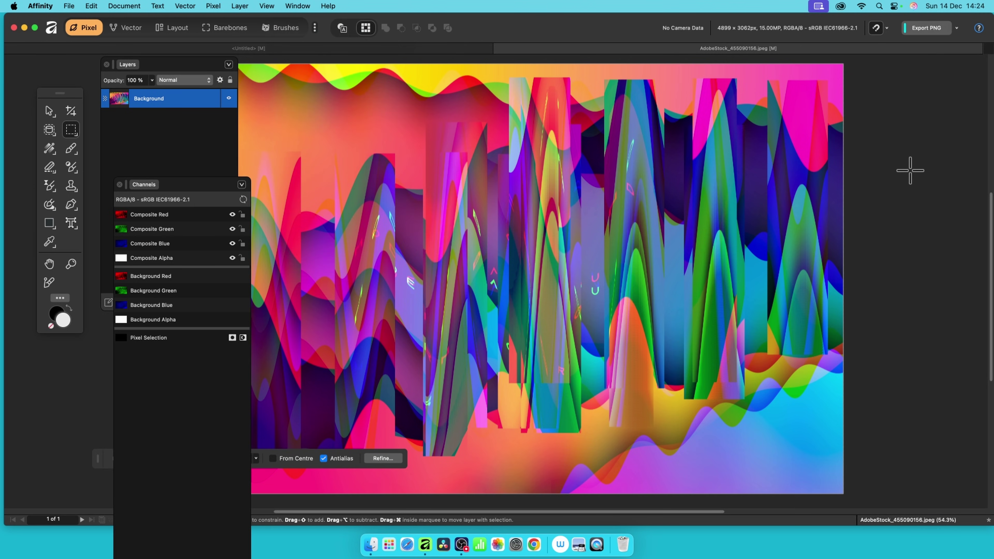
drag(180, 184, 840, 85)
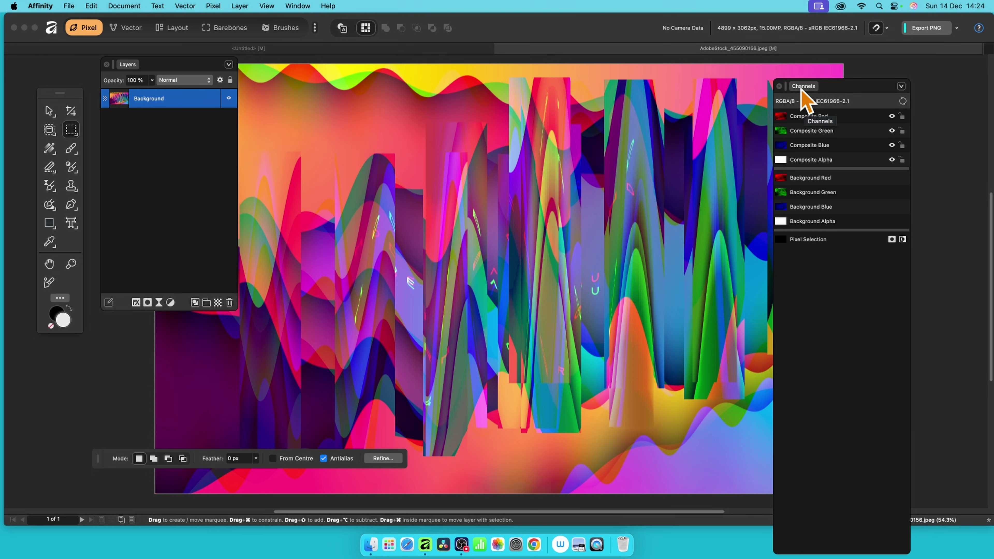
- Isolate the Composite Red channel and repeat the Waves glitch about ten times on it
alt+click(841, 117)
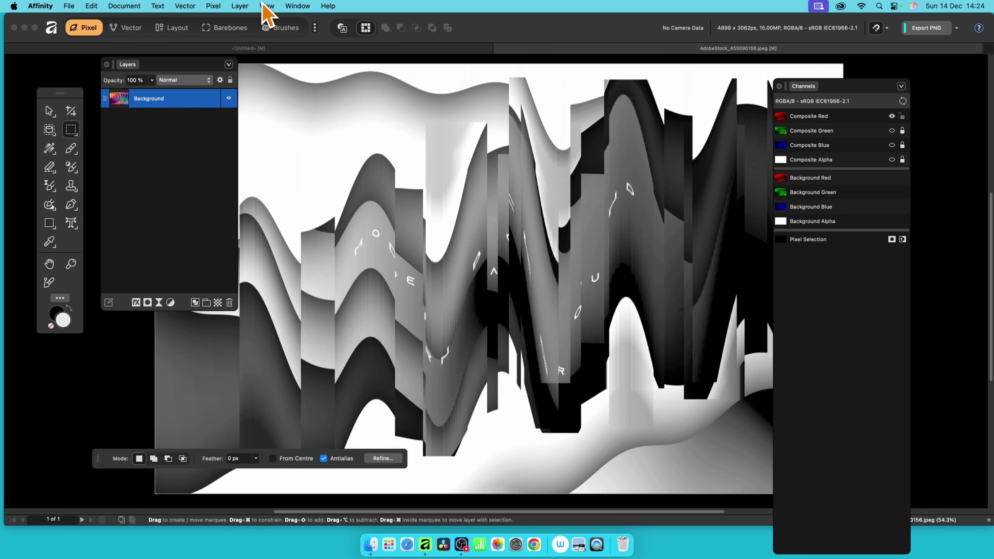
key(super+f)
key(super+f)
key(super+f)
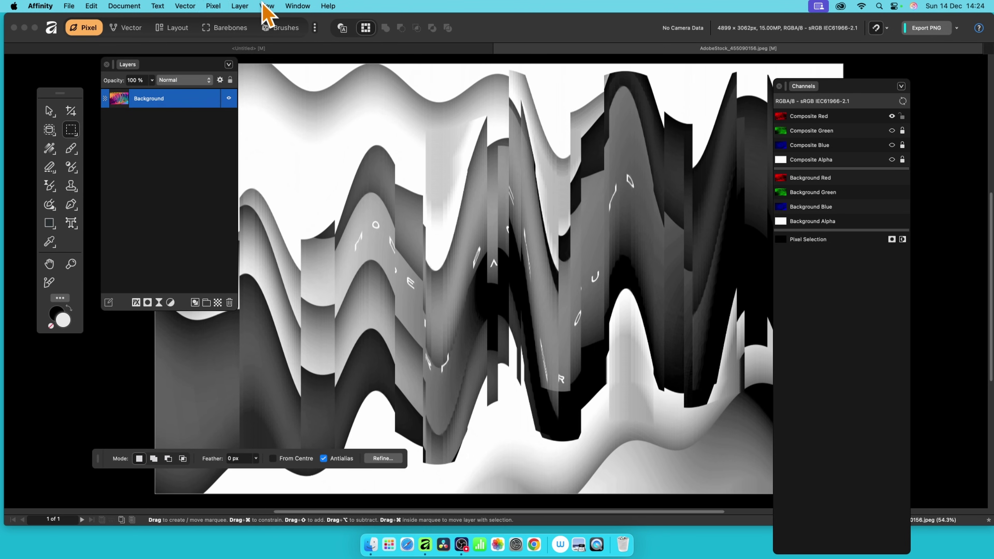
key(super+f)
key(super+f)
key(super+f)
key(super+f)
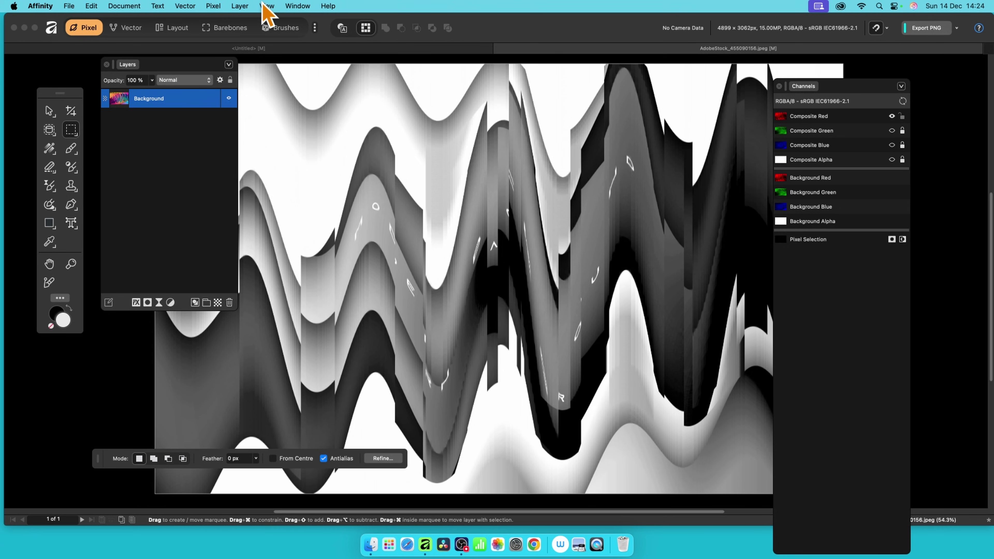
key(super+f)
key(super+f)
key(super+f)
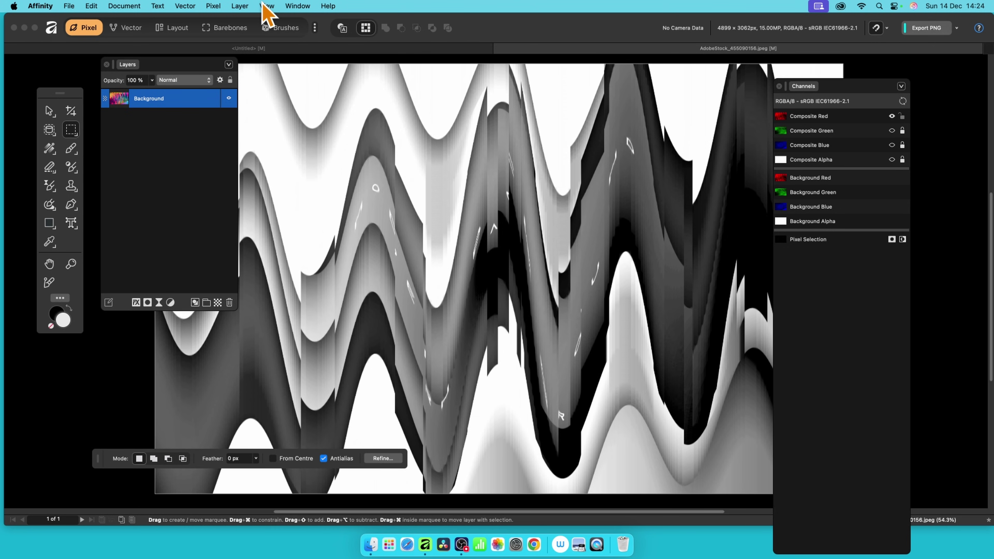
- Isolate the Composite Green channel and repeat the last Waves glitch once on it
click(841, 131)
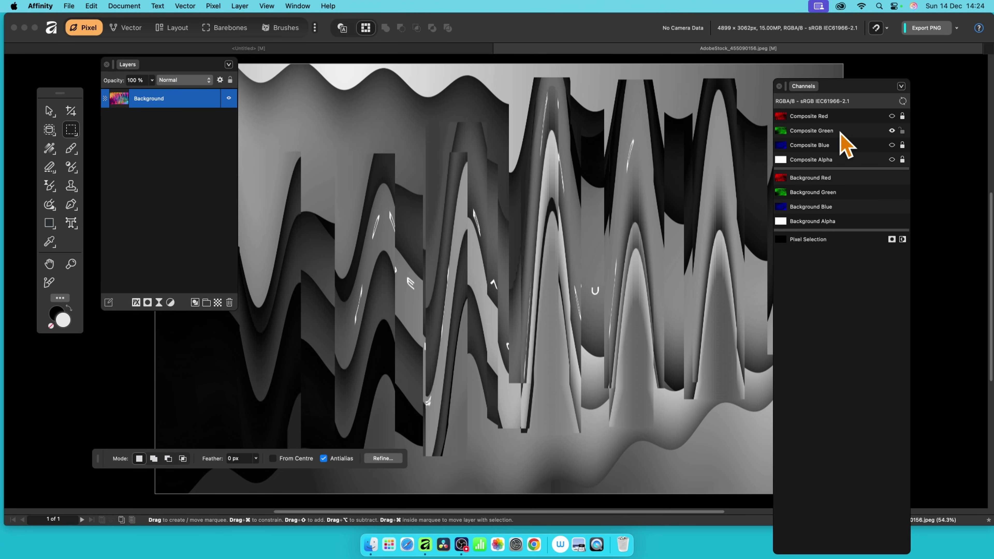
key(super+f)
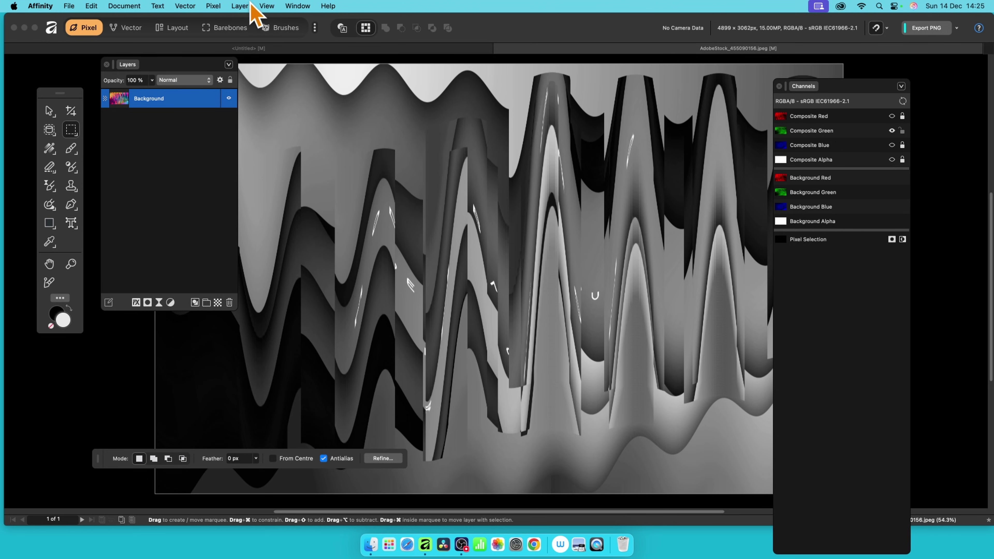
- Apply the Glitch distort filter to the green channel with type Waves and strength 47 %, and reset the channels to full colour
click(214, 6)
mouse_move(218, 24)
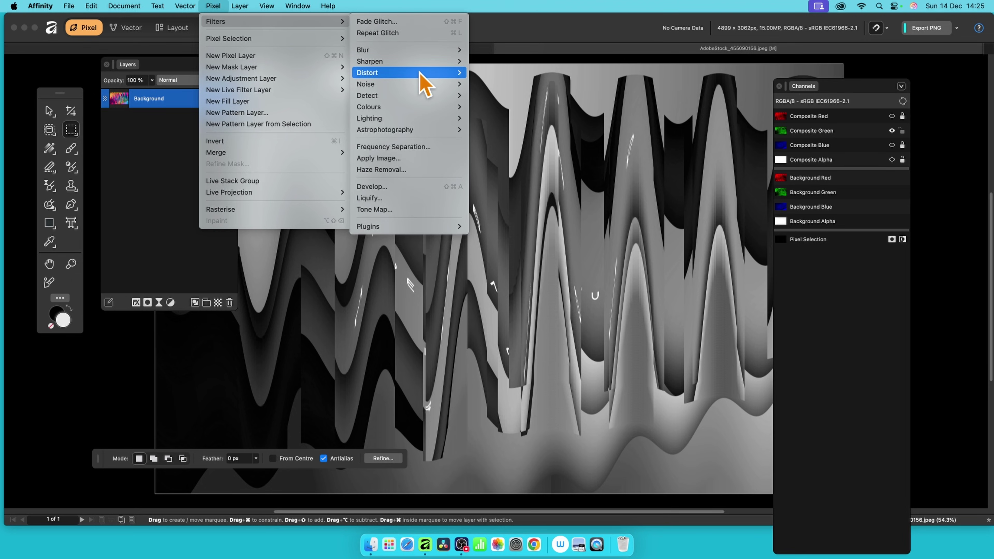
mouse_move(426, 75)
click(498, 213)
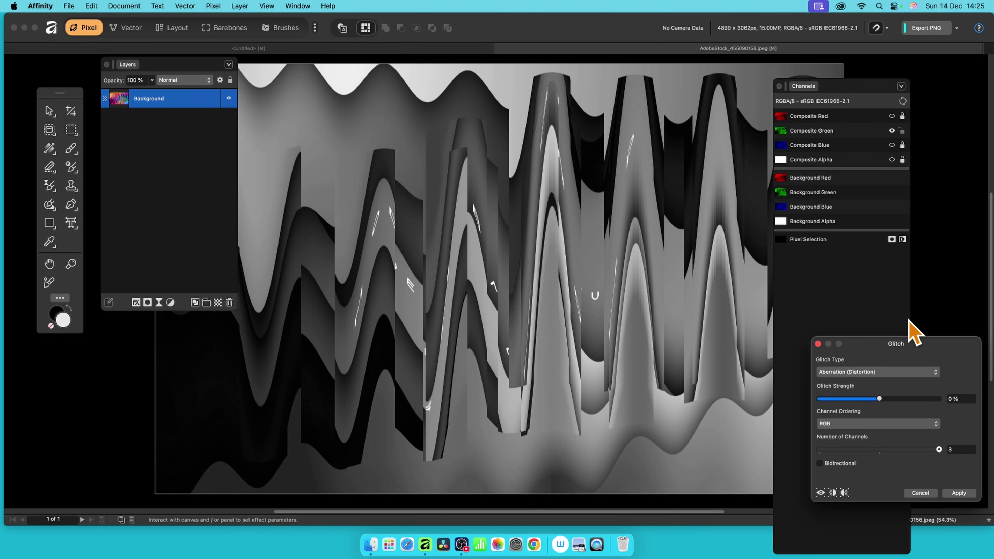
drag(916, 348, 632, 198)
click(595, 222)
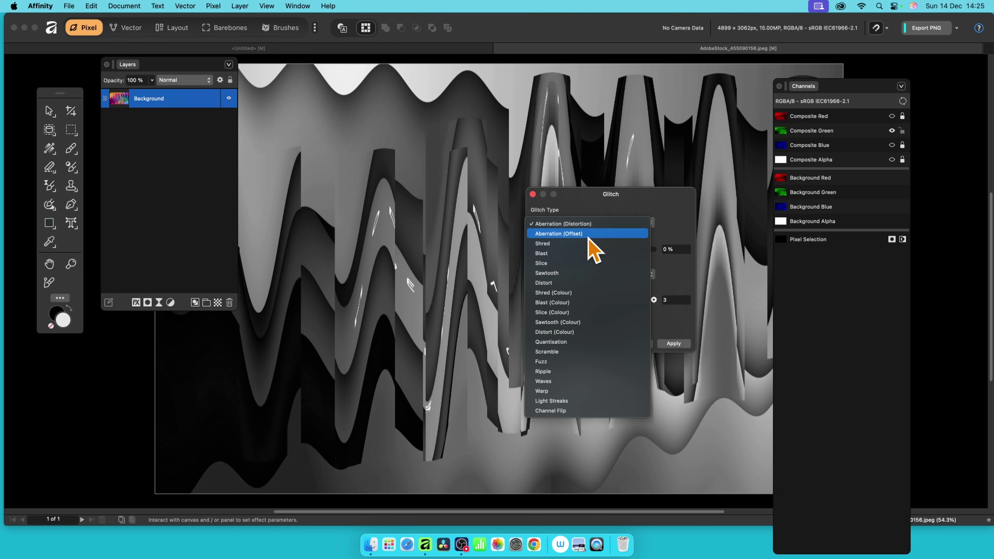
click(559, 381)
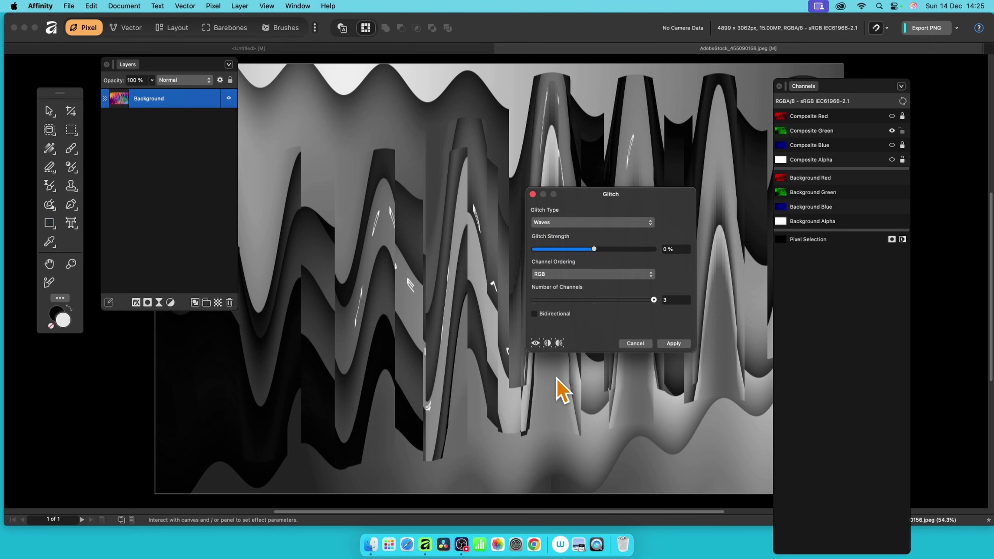
mouse_move(573, 260)
mouse_down()
mouse_move(606, 261)
mouse_move(592, 261)
mouse_up()
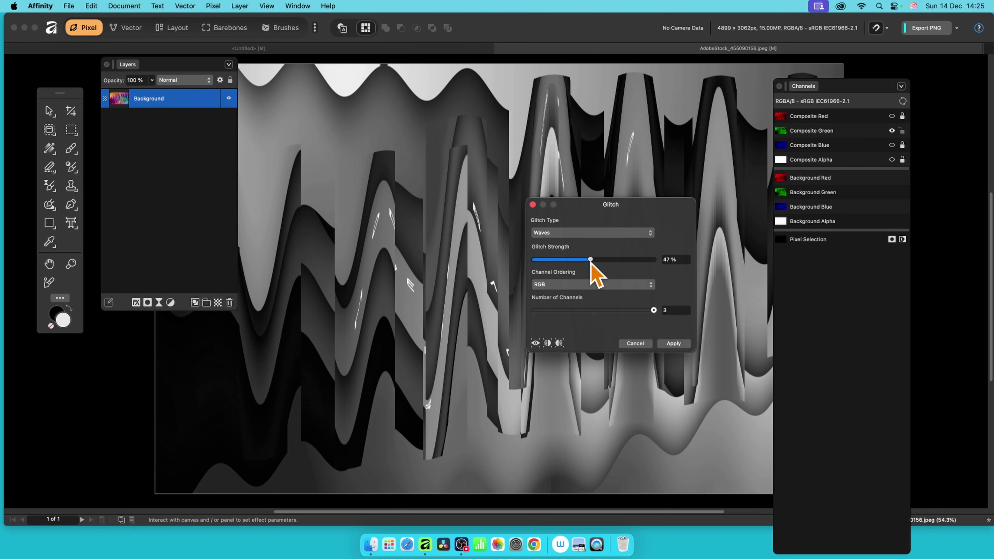
click(677, 345)
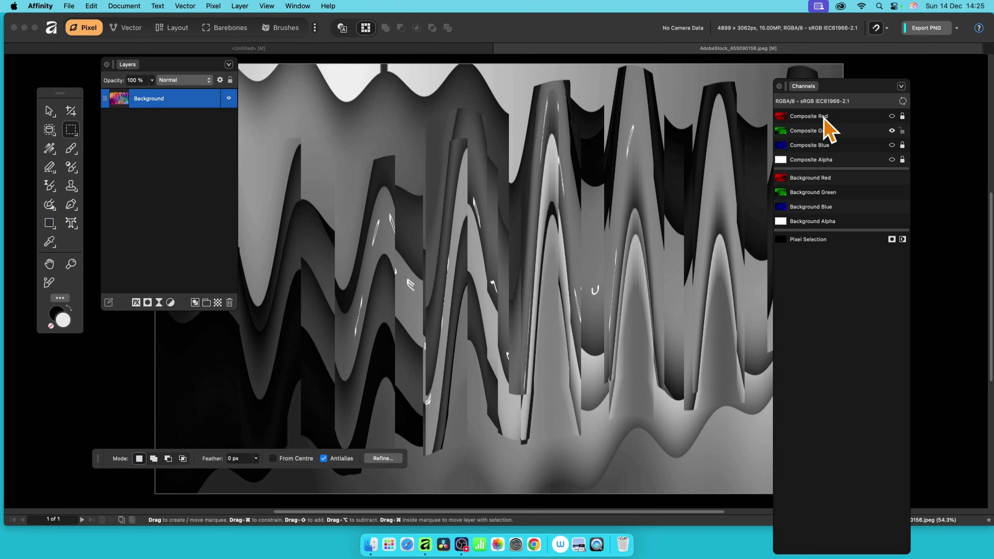
click(903, 101)
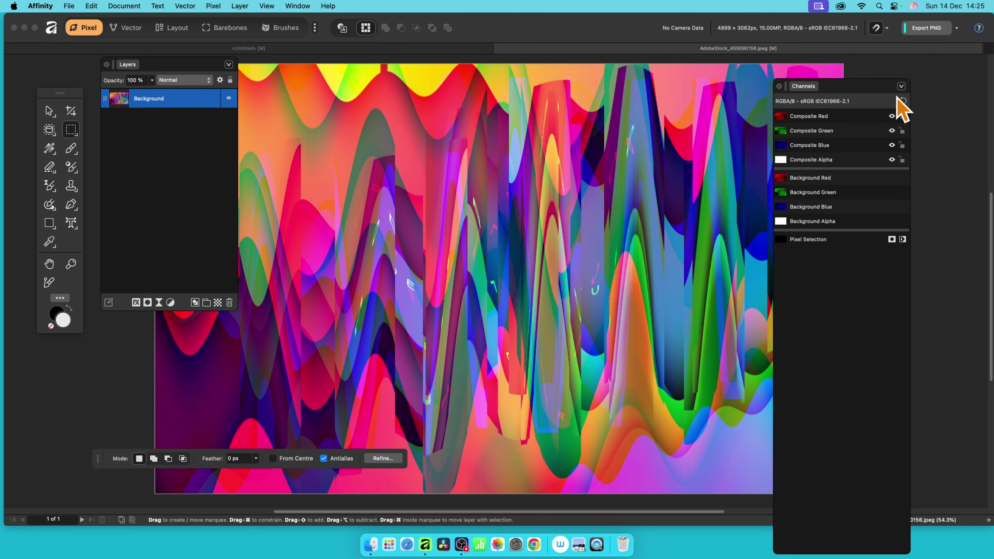